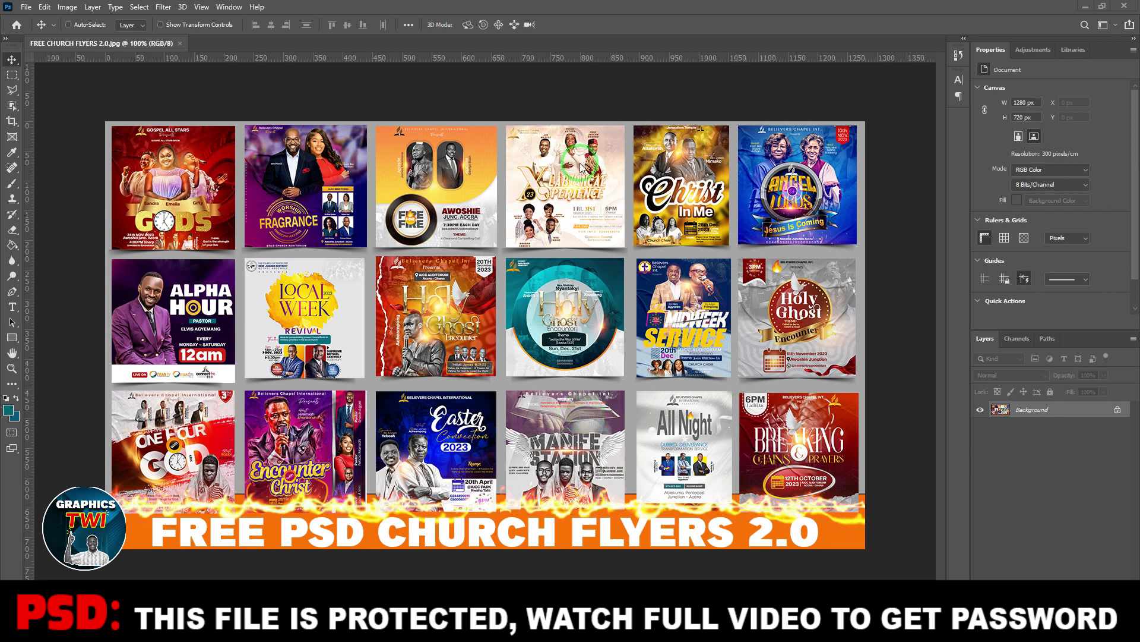
Minimize Photoshop with the FREE CHURCH FLYERS 2.0.jpg collage so the Windows desktop shows
click(1086, 6)
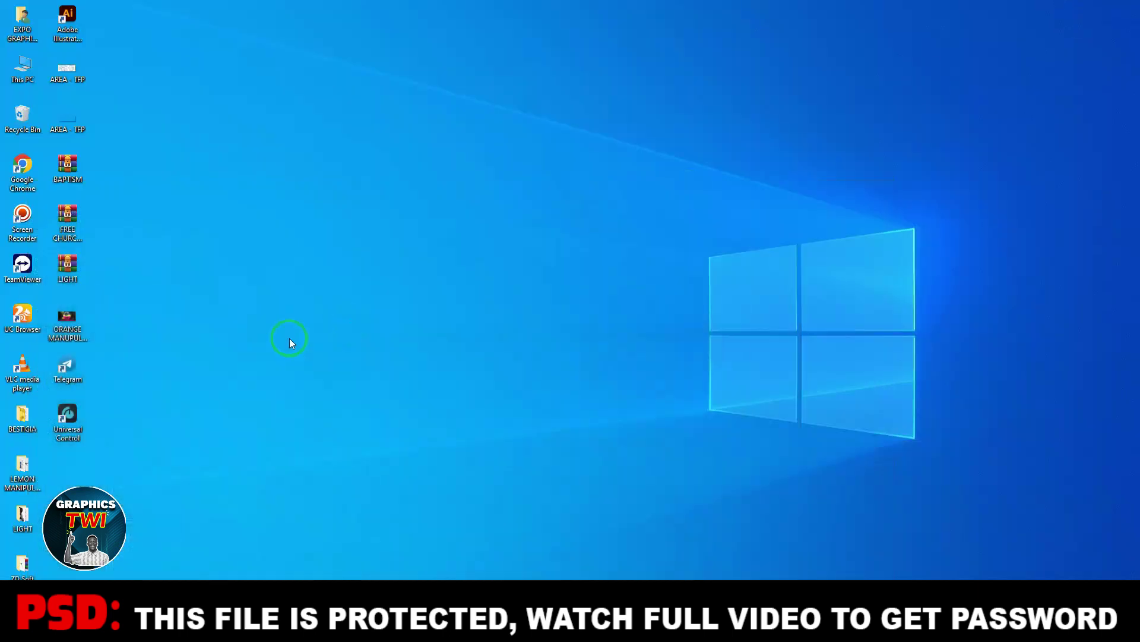
Extract FREE CHURCH FLYERS 2.0.rar onto the desktop, entering the archive password
click(71, 251)
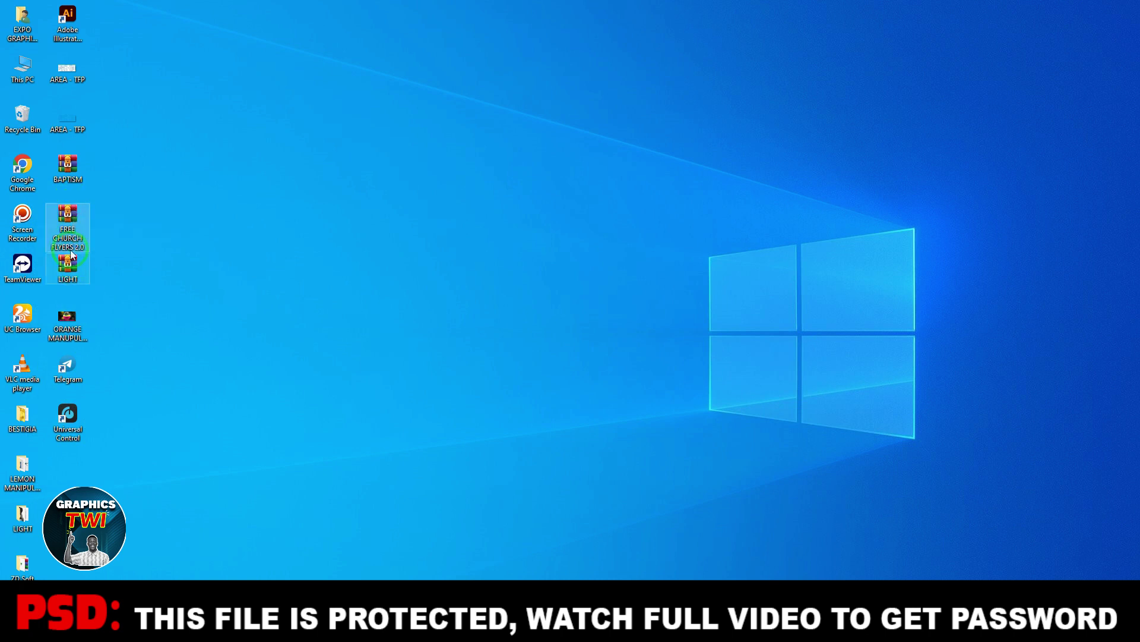
right_click(70, 221)
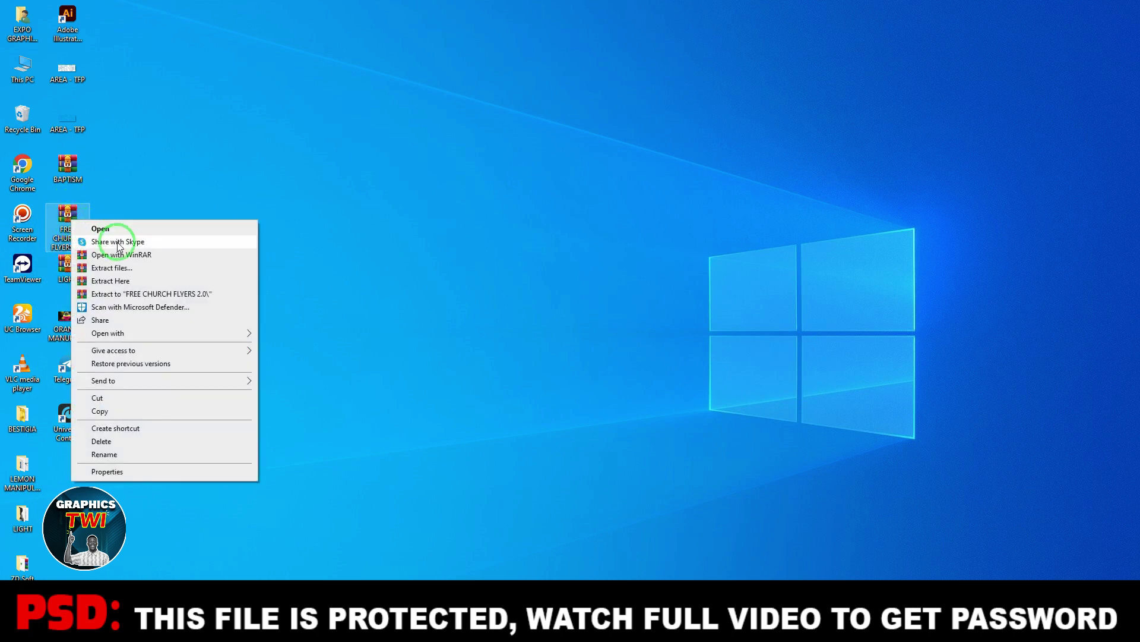
click(136, 281)
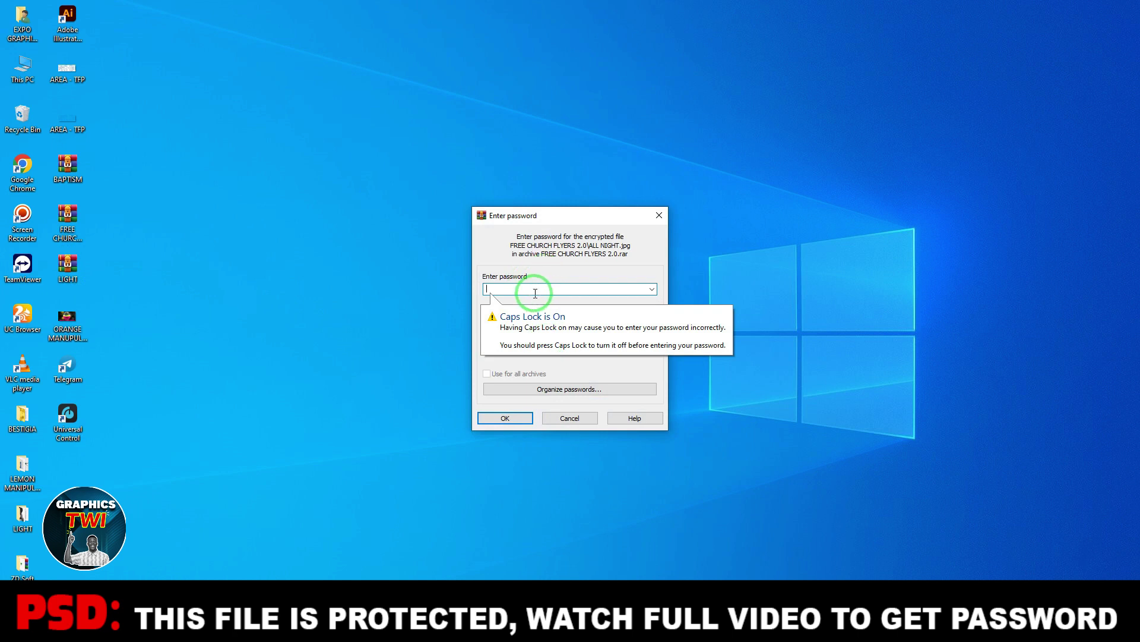
text(a)
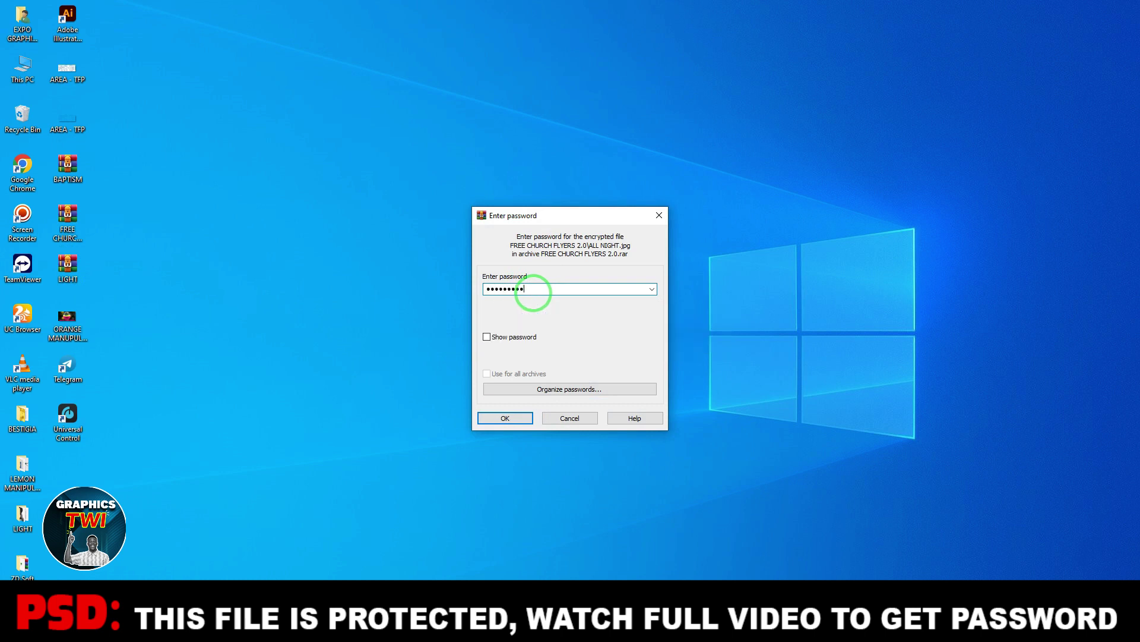
click(522, 420)
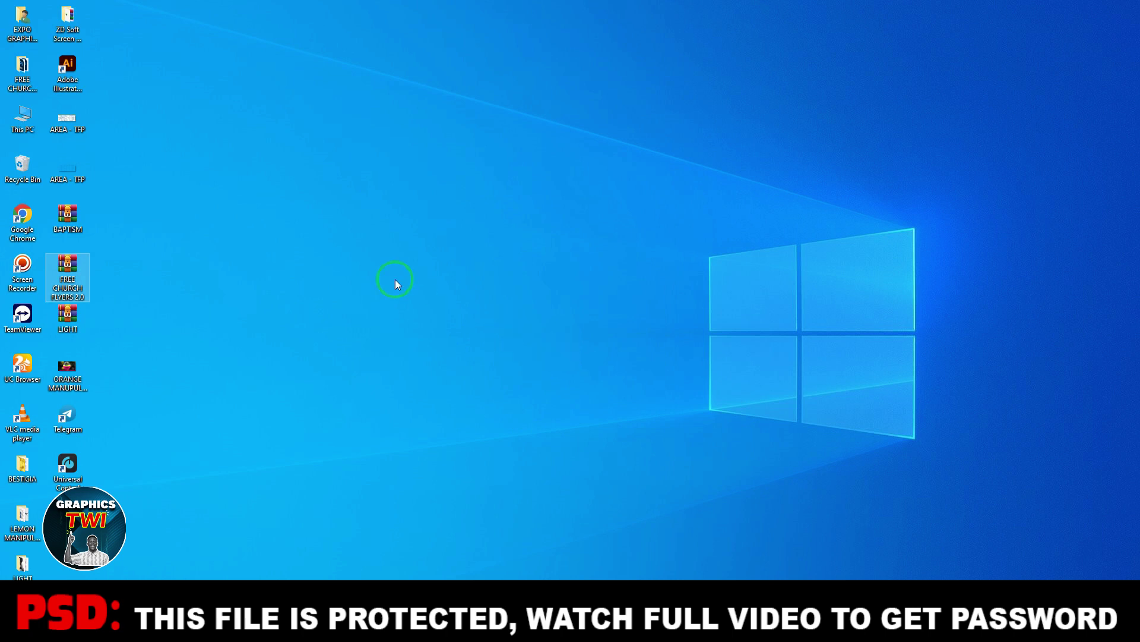
Open the extracted flyers folder maximized in Large icons view and select ALL NIGHT
double_click(22, 70)
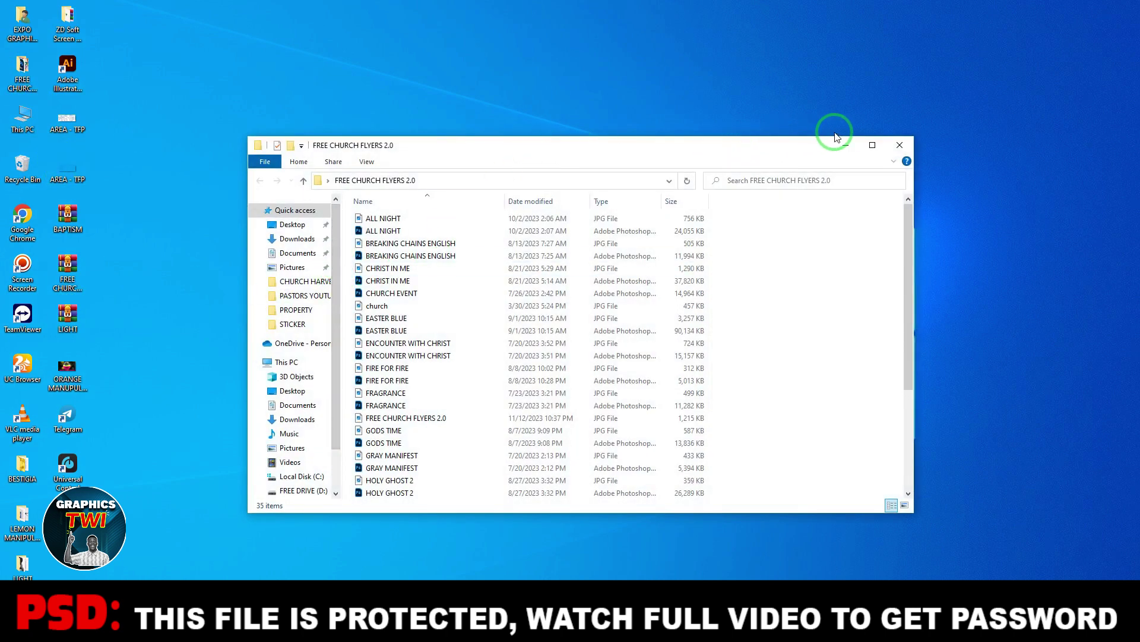
click(872, 146)
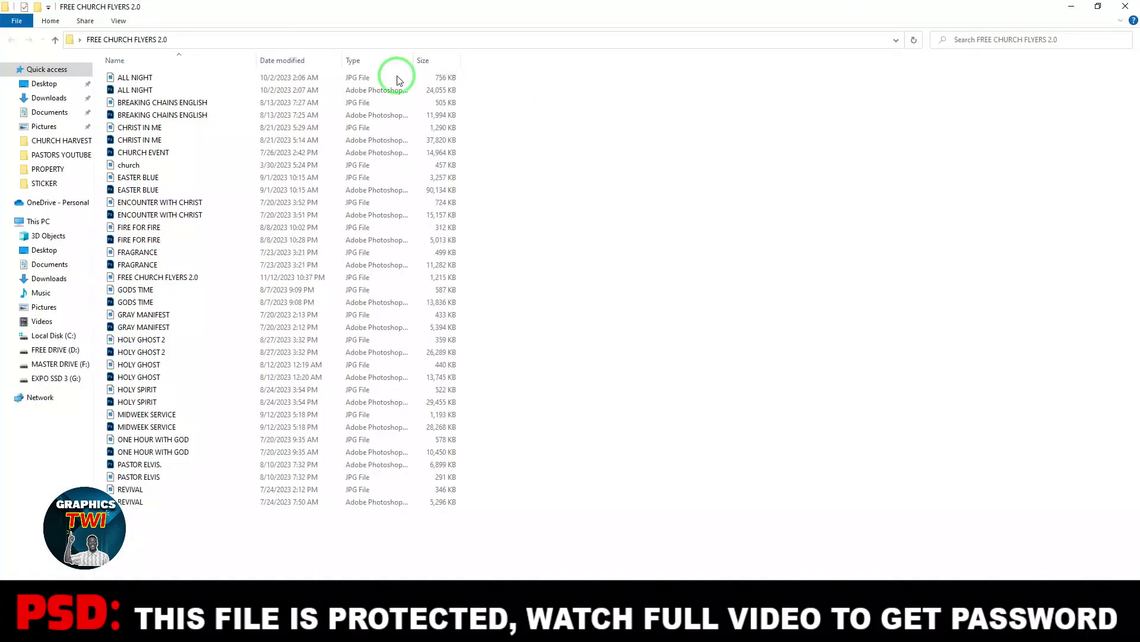
click(119, 21)
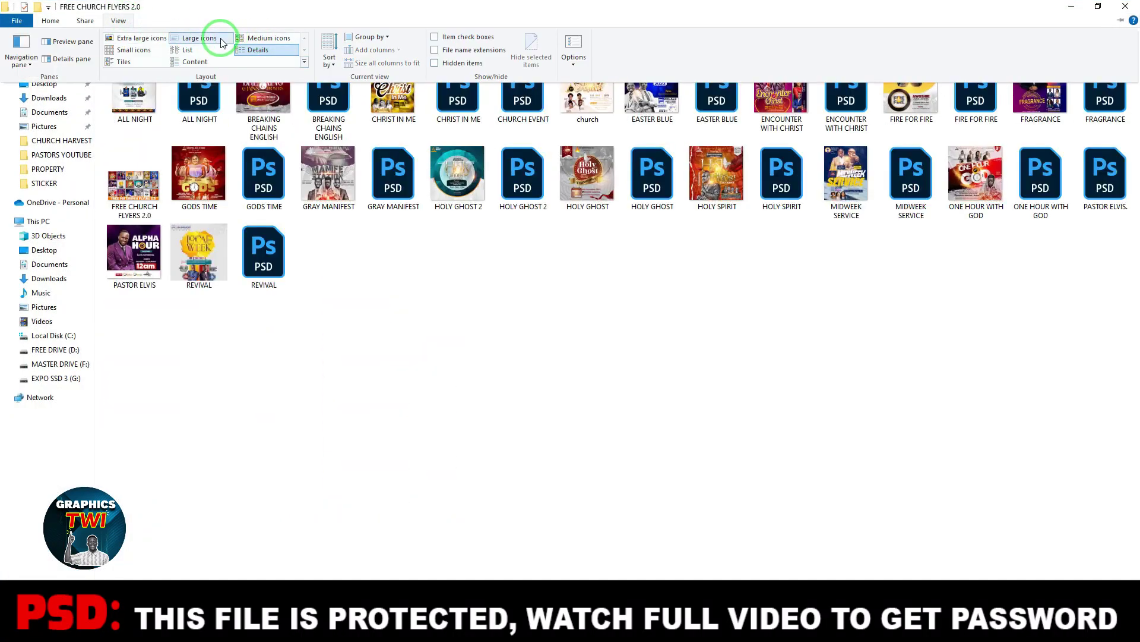
click(202, 38)
click(143, 95)
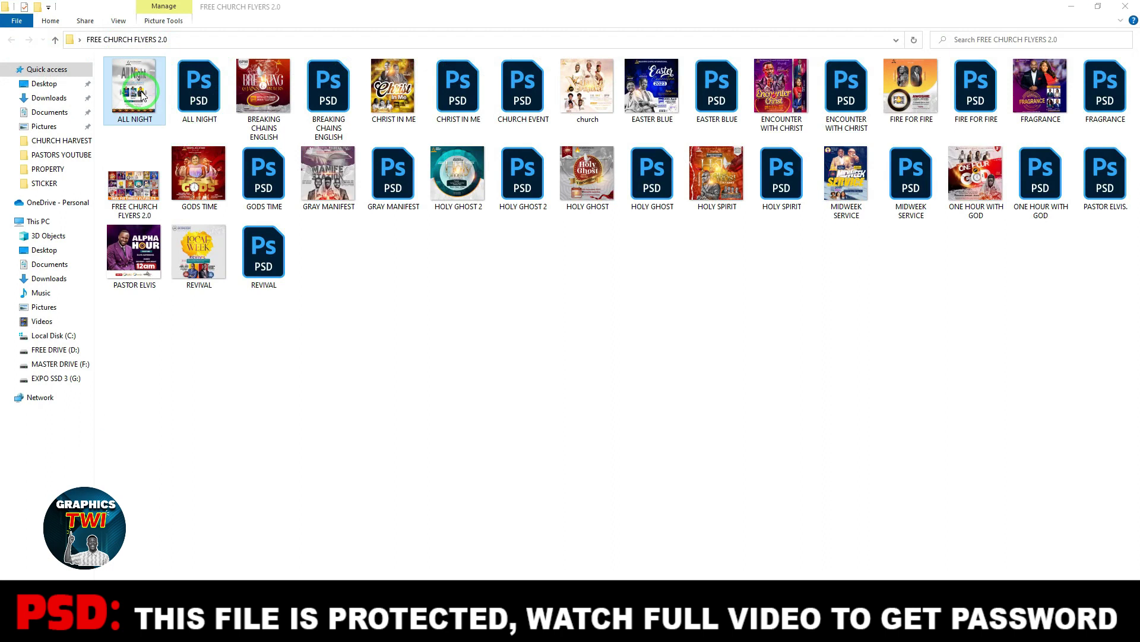
View ALL NIGHT.jpg in Photos and page on through EASTER BLUE, FIRE FOR FIRE and GRAY MANIFEST
double_click(143, 95)
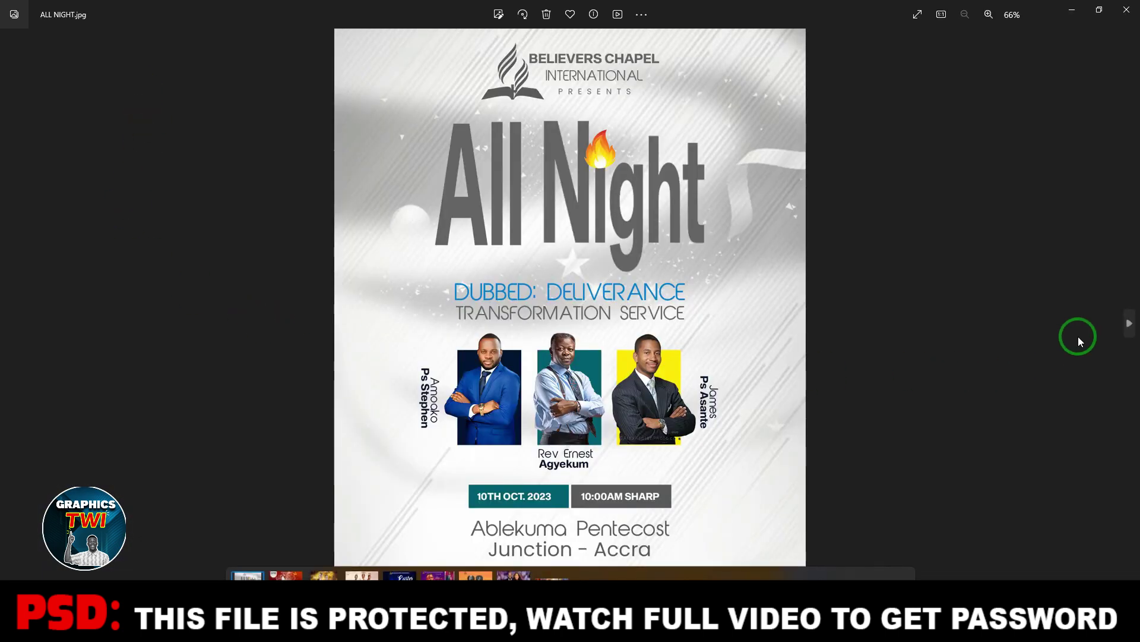
key(Right)
key(Right)
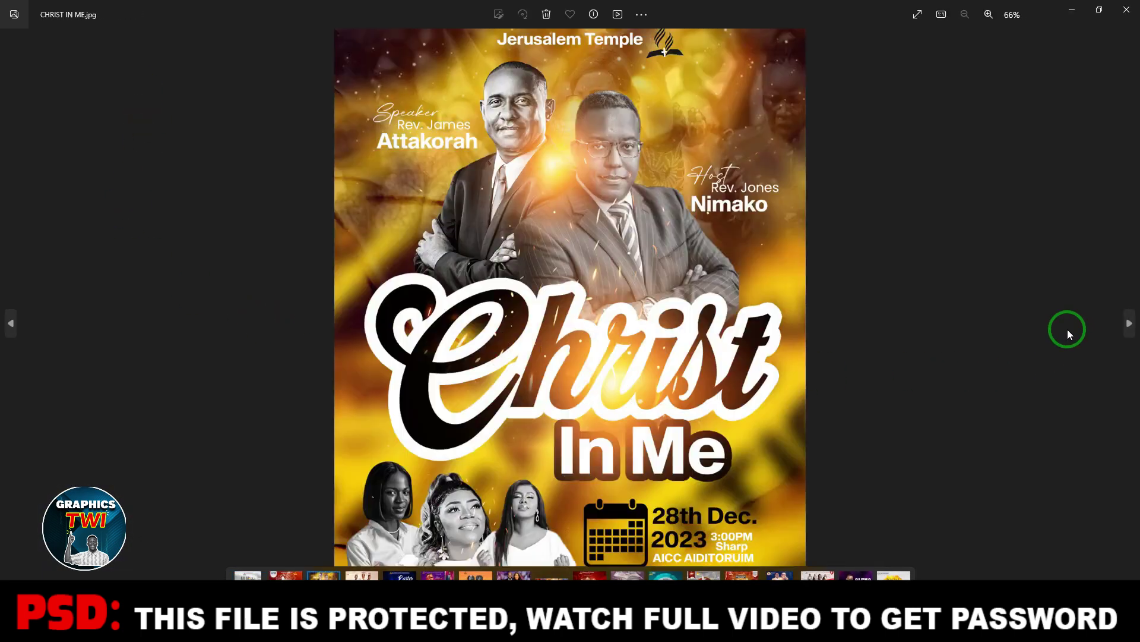
click(1123, 336)
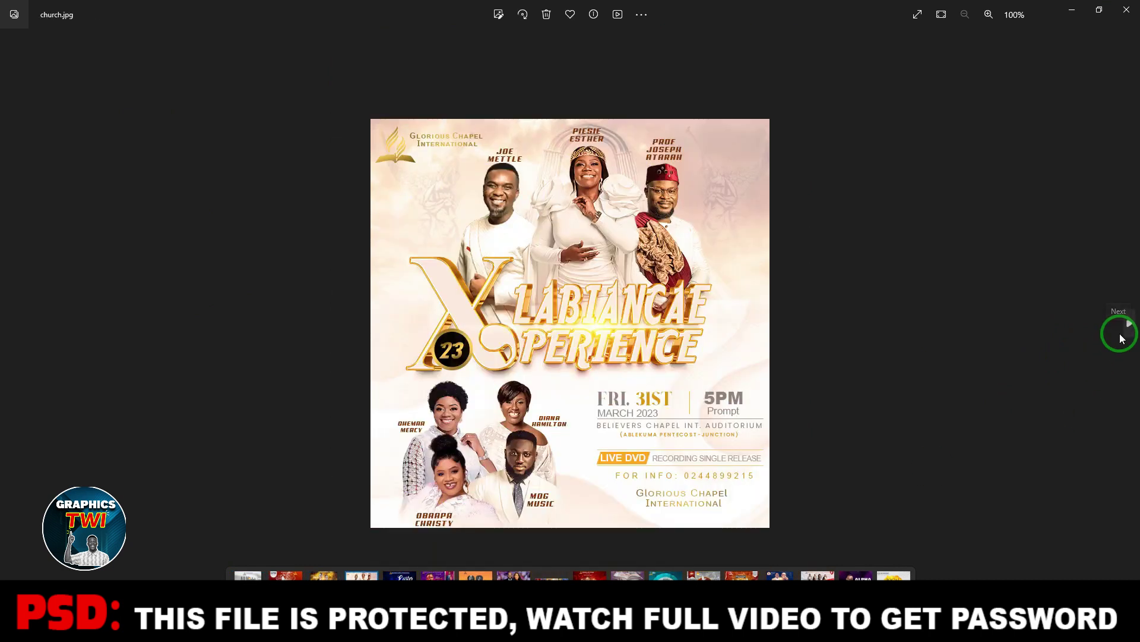
click(1122, 338)
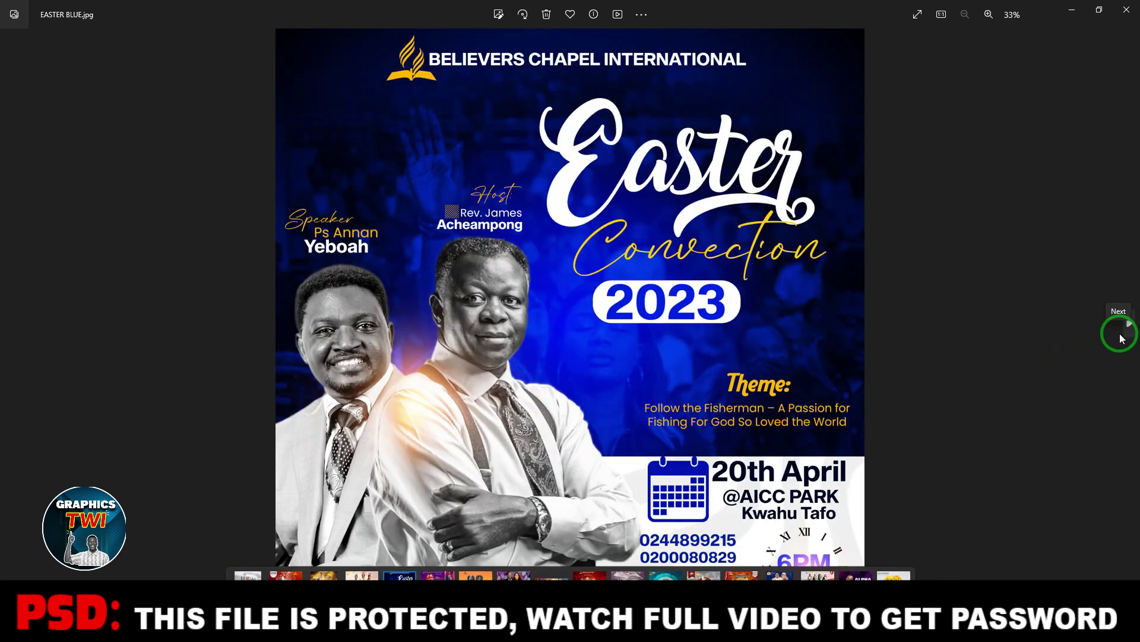
click(1122, 338)
click(1122, 338)
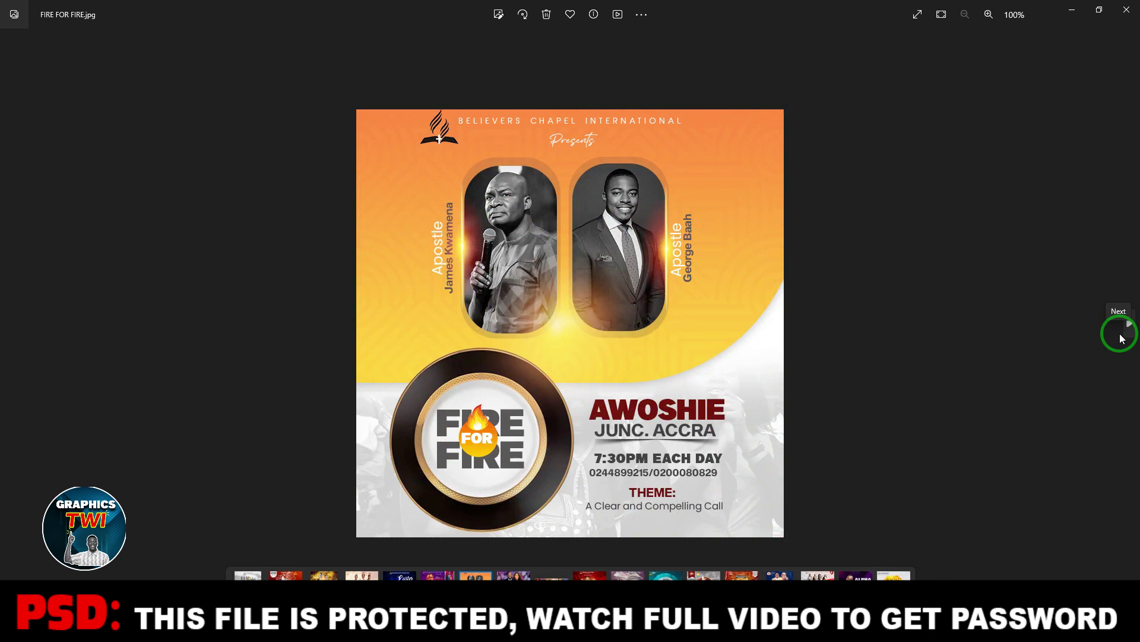
click(1123, 338)
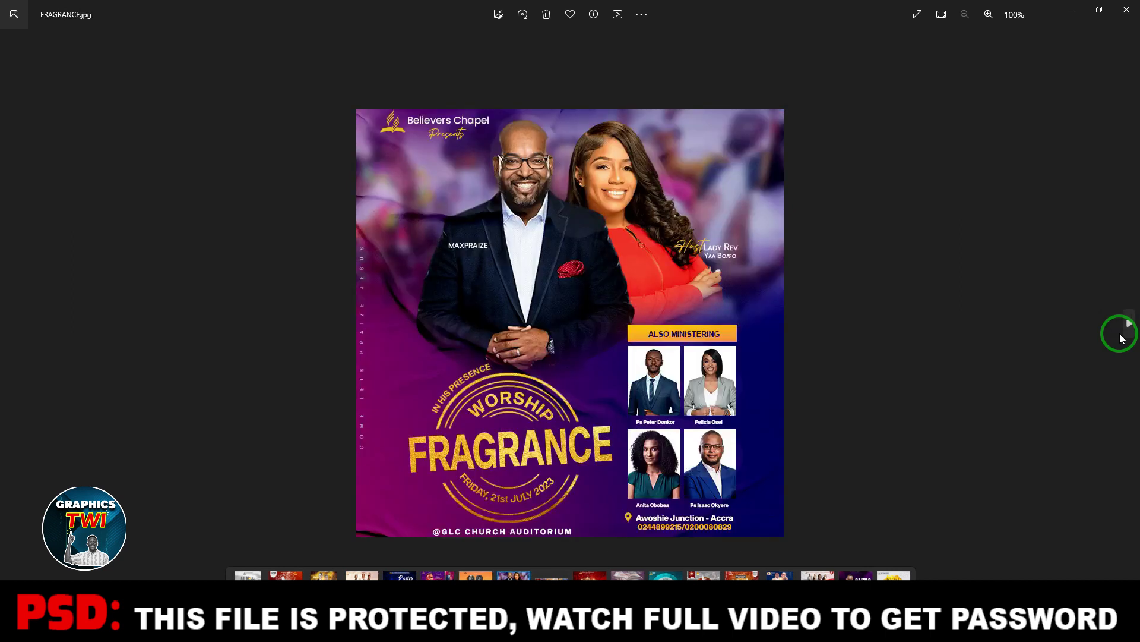
click(1122, 338)
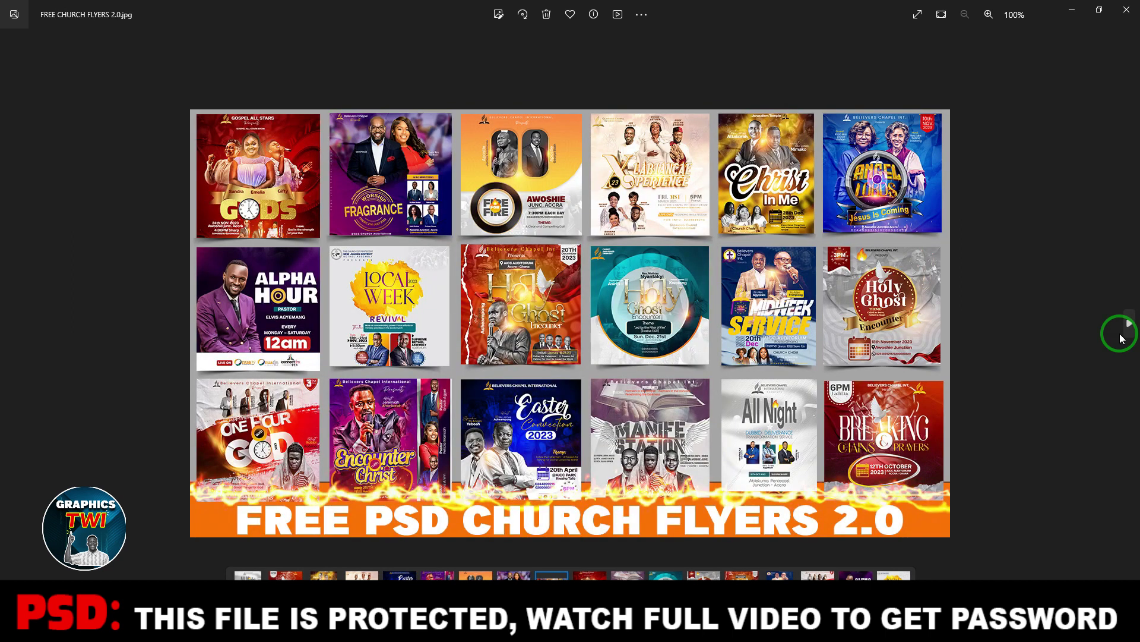
click(1122, 338)
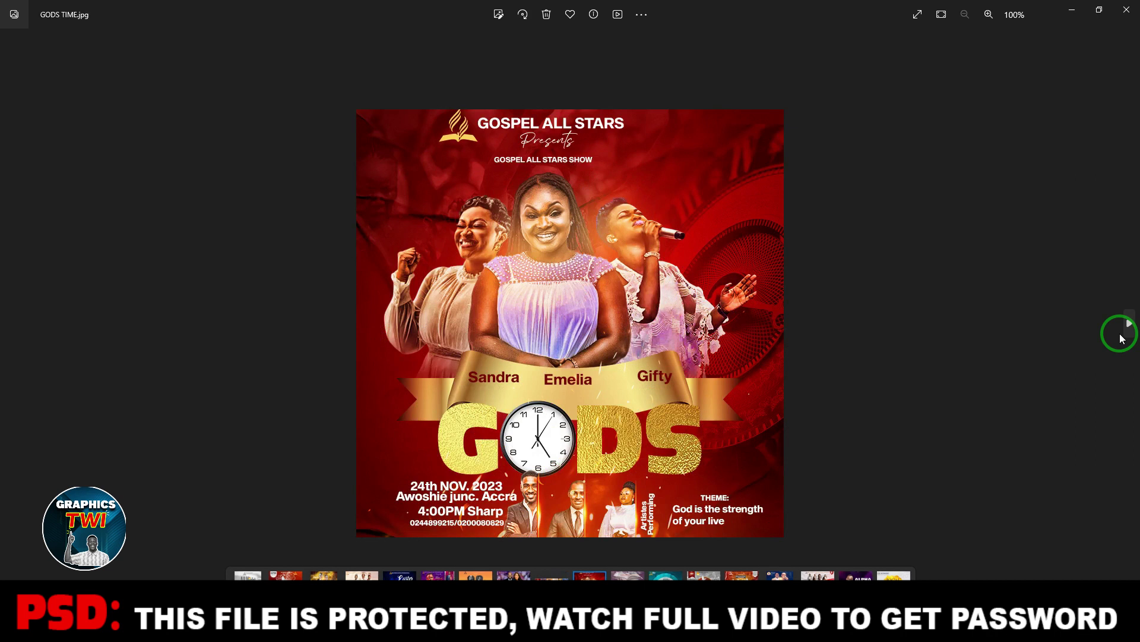
click(1122, 338)
Keep paging through the Holy Ghost flyers, PASTOR ELVIS, REVIVAL and the remaining images
click(1123, 338)
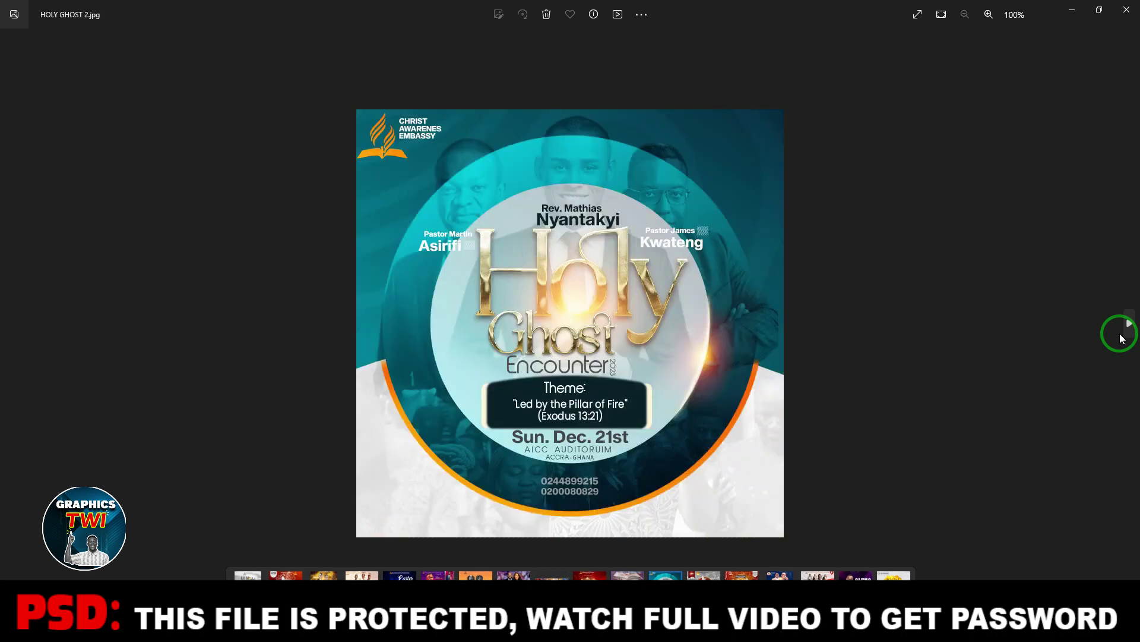
click(1122, 338)
click(1122, 338)
click(1122, 338)
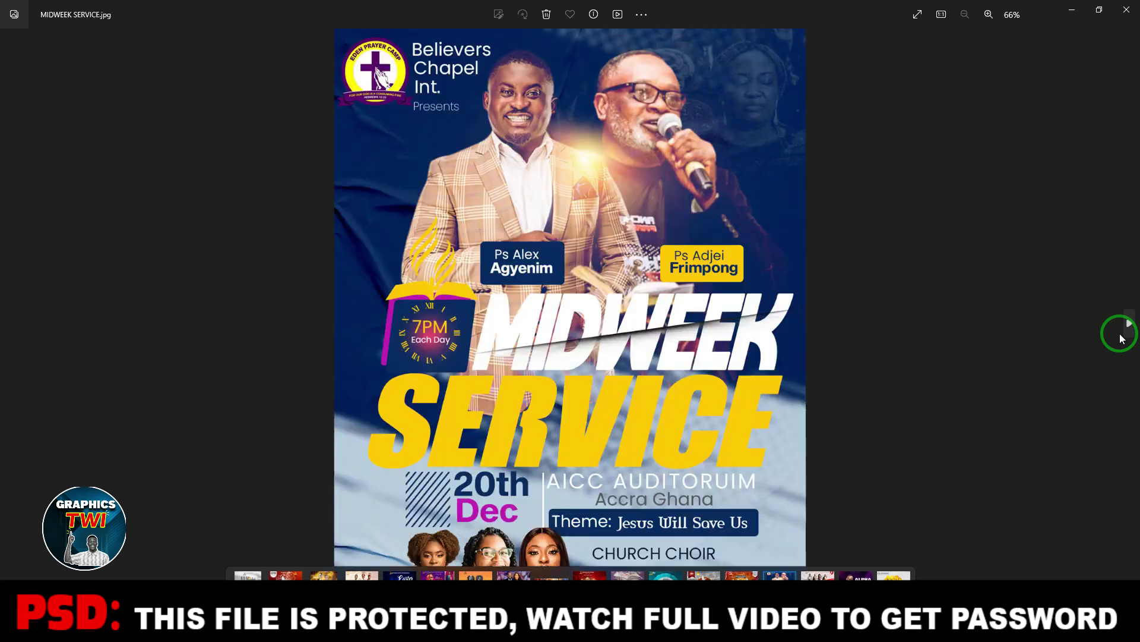
click(1122, 338)
click(1122, 338)
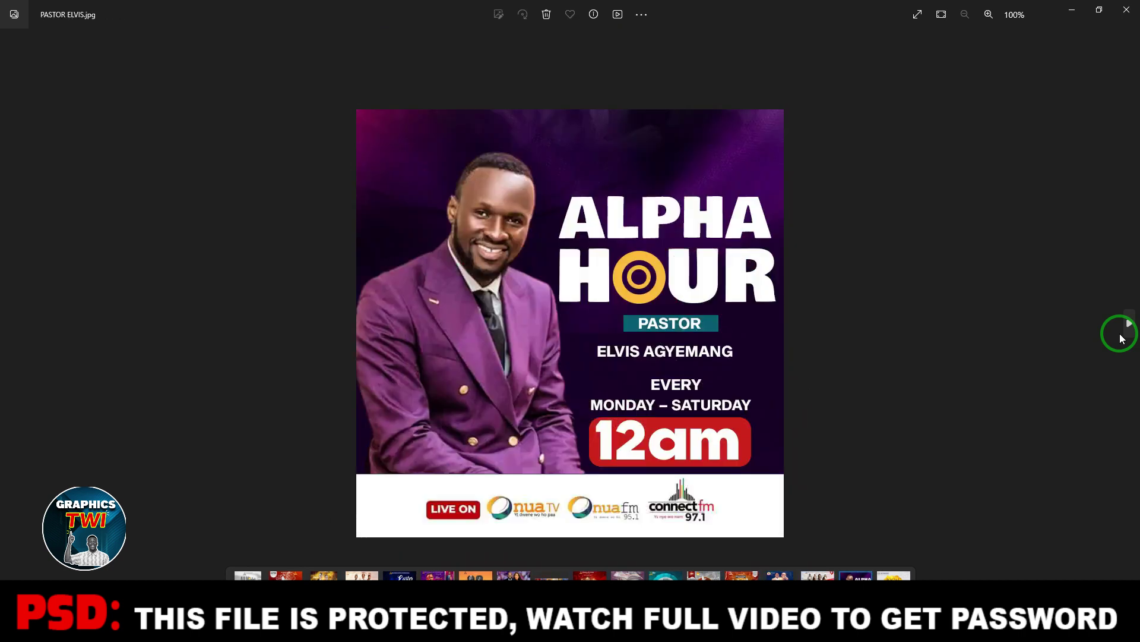
click(1122, 338)
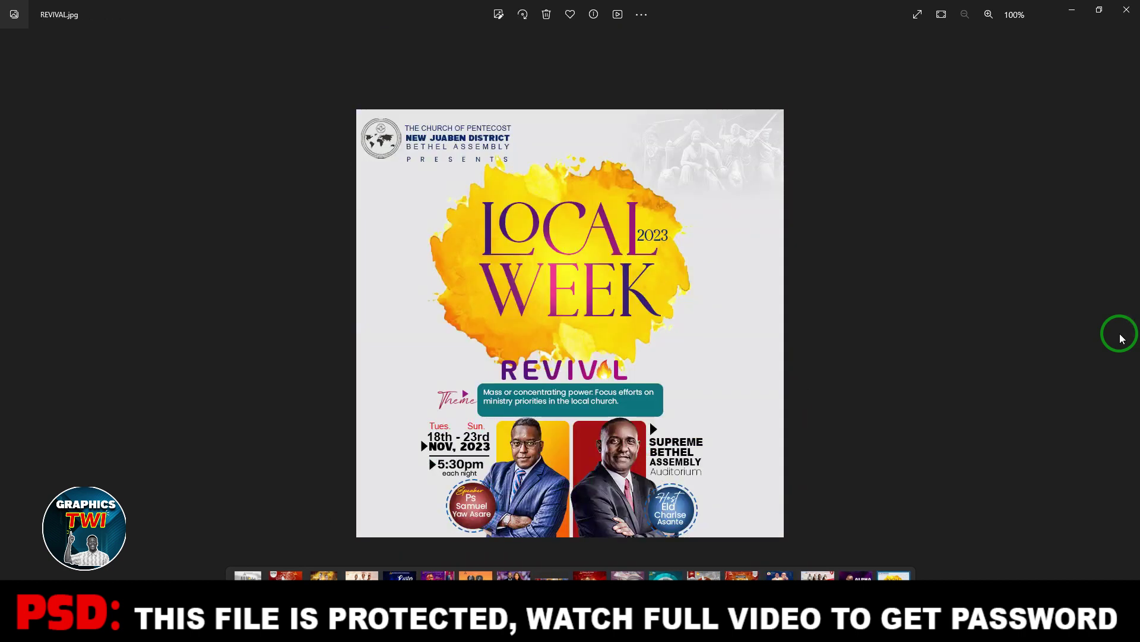
click(1122, 338)
click(1122, 333)
click(1122, 309)
key(Right)
key(Right)
key(Right)
key(Right)
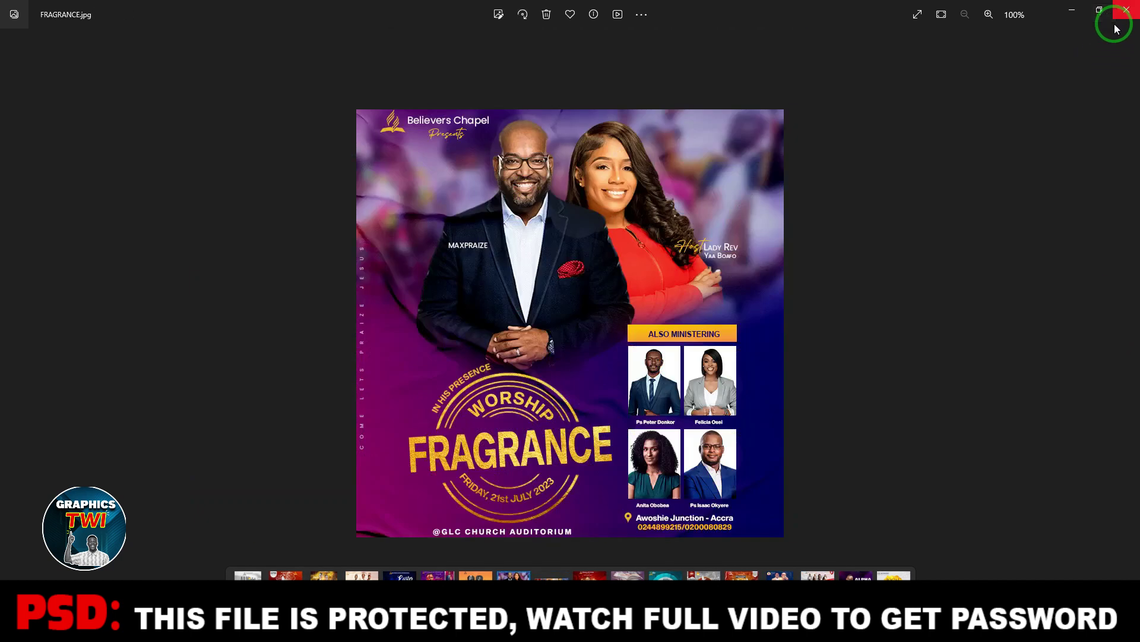
Close Photos, restore the flyer folder window from full screen and move it right
click(1125, 12)
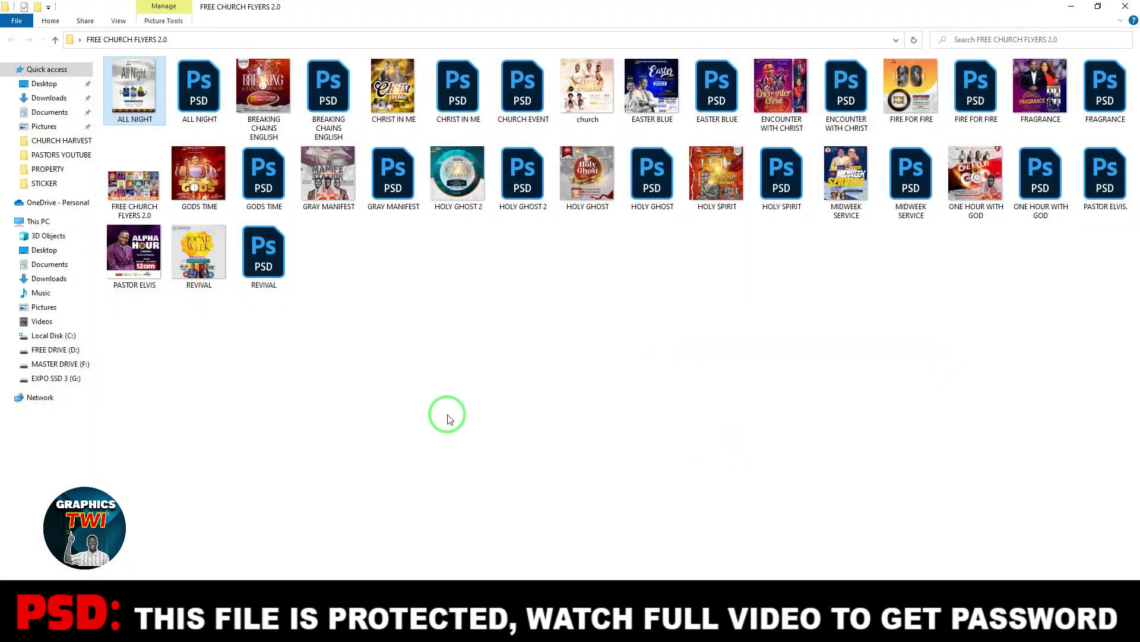
click(1098, 7)
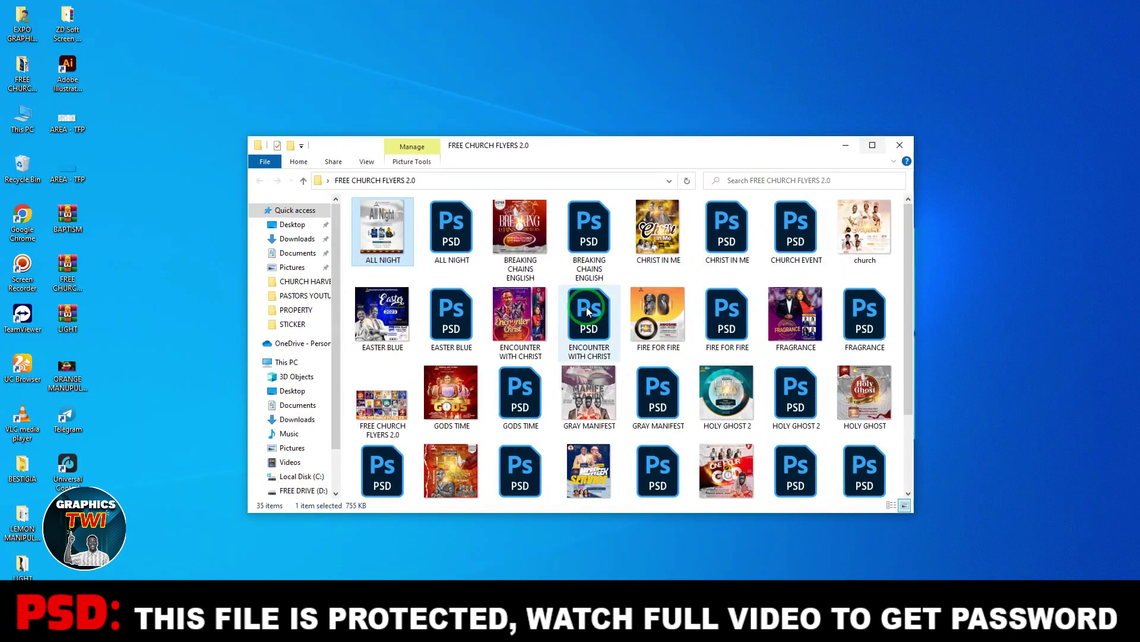
drag(489, 156, 616, 120)
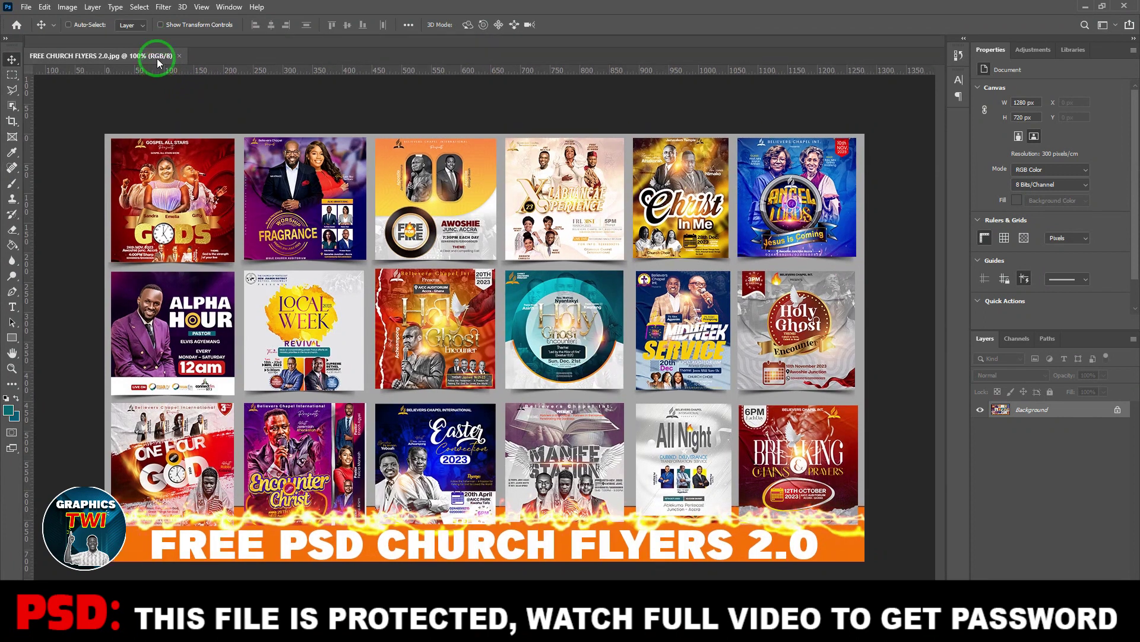
Open ALL NIGHT.psd in Photoshop without updating its text layers
drag(157, 58, 170, 61)
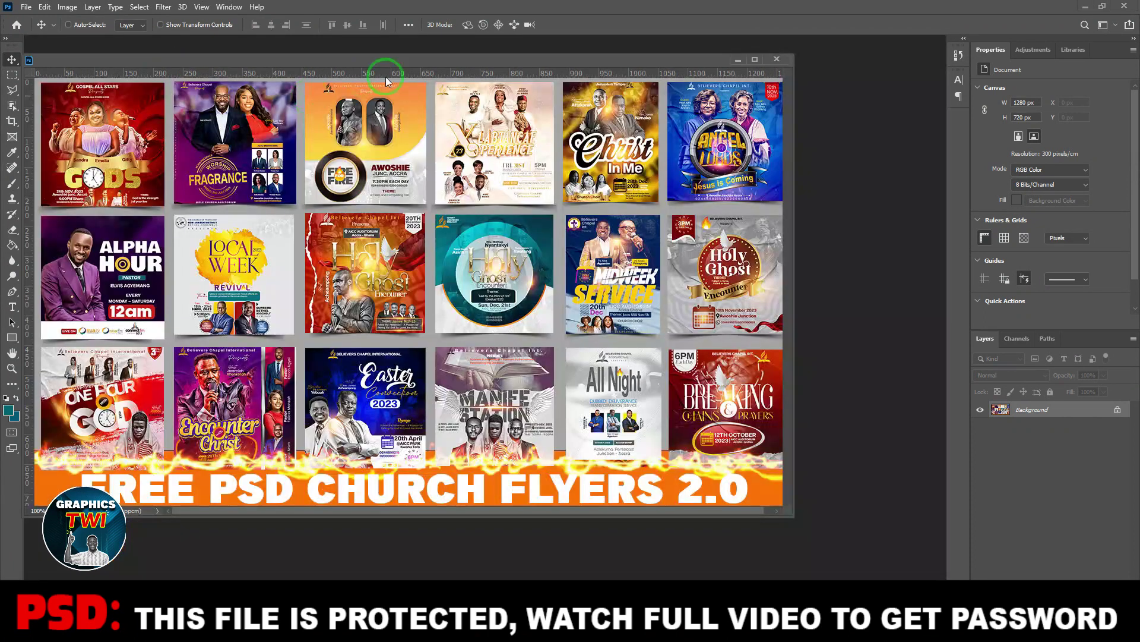
click(729, 61)
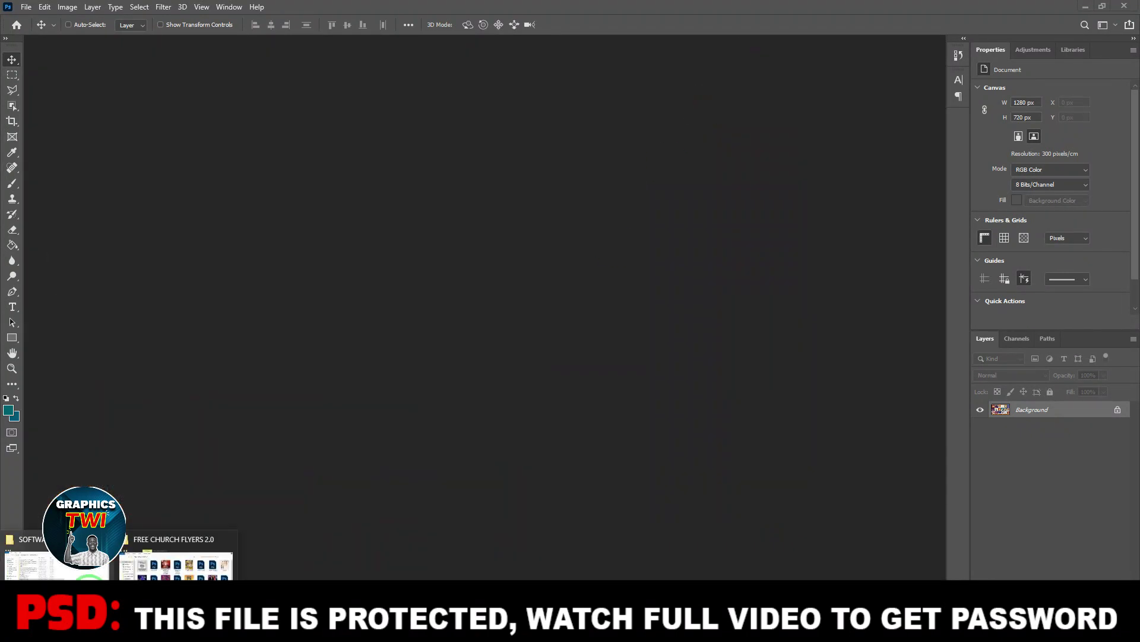
click(170, 555)
drag(589, 197, 382, 356)
click(557, 246)
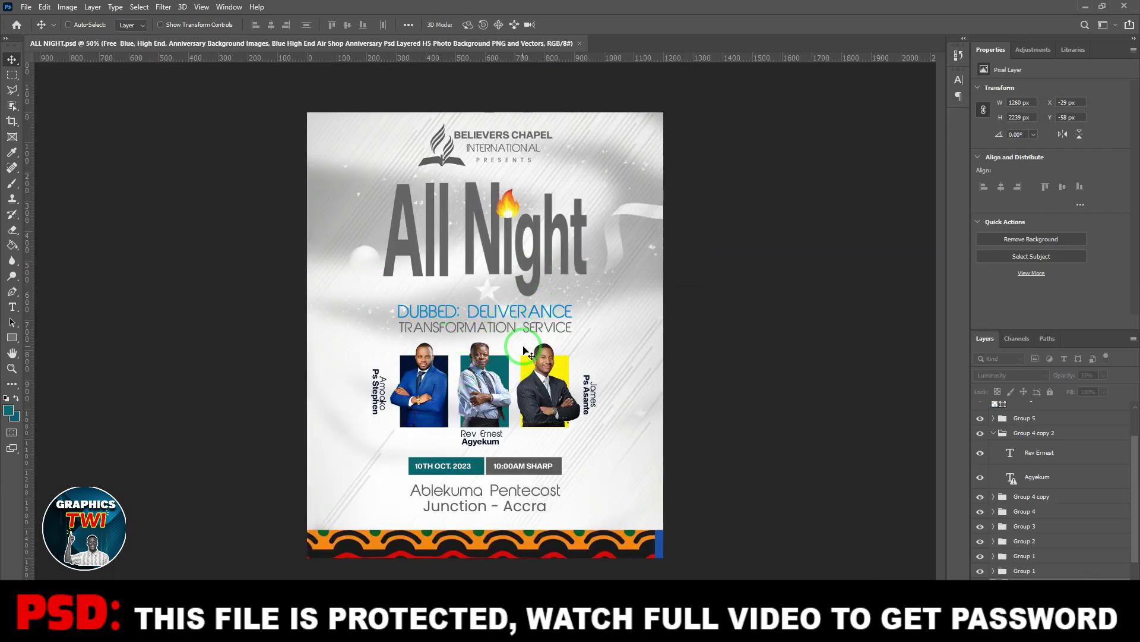
Hide and reshow the All Night title, DUBBED / TRANSFORMATION text, speaker photos and captions
scroll(1133, 535, down, 2)
click(980, 507)
click(981, 507)
click(981, 494)
click(982, 494)
click(980, 479)
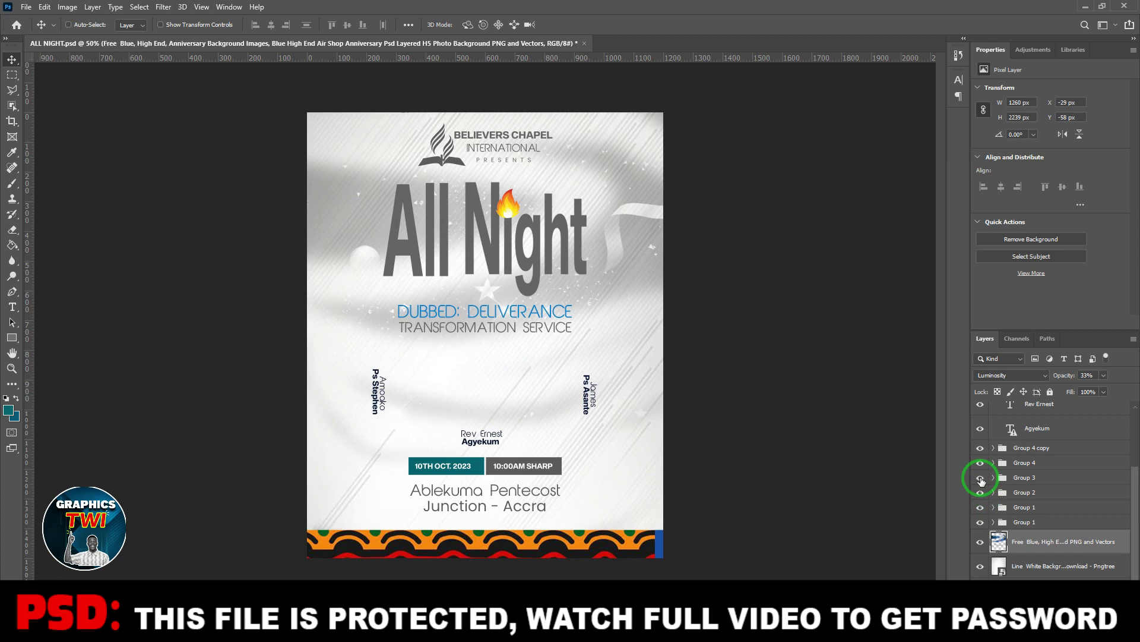
click(981, 479)
click(980, 463)
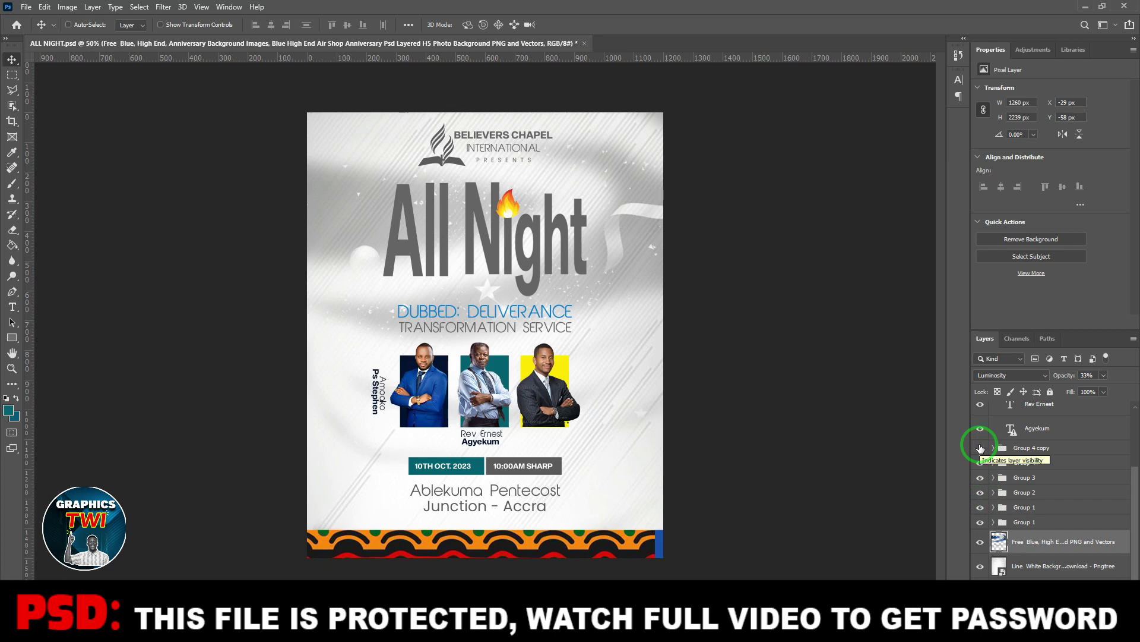
click(981, 463)
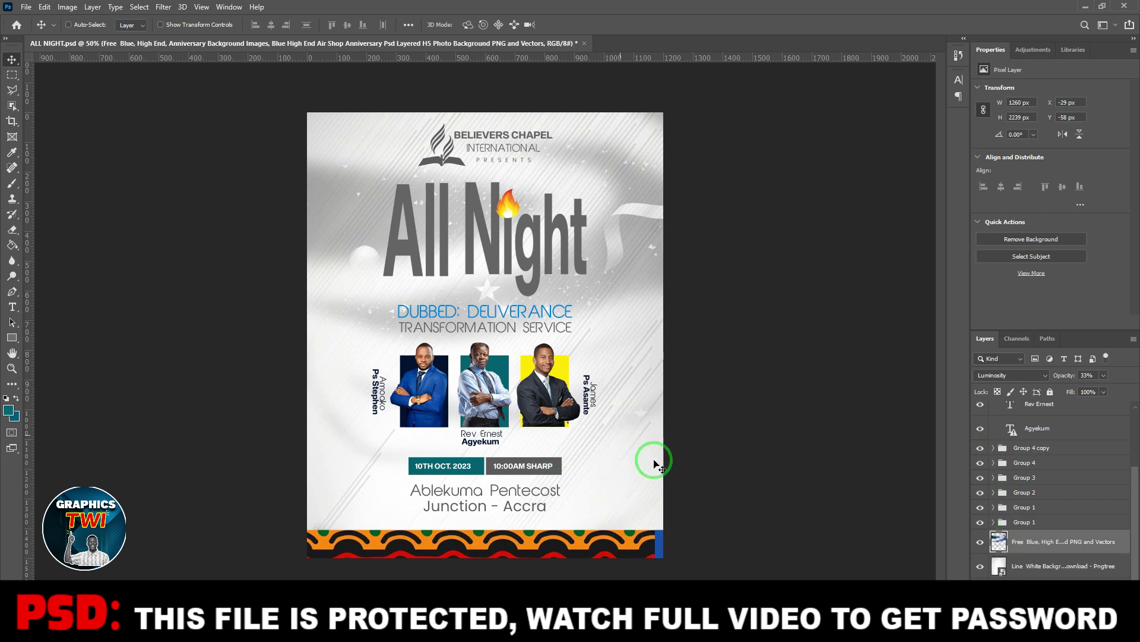
scroll(1028, 466, up, 3)
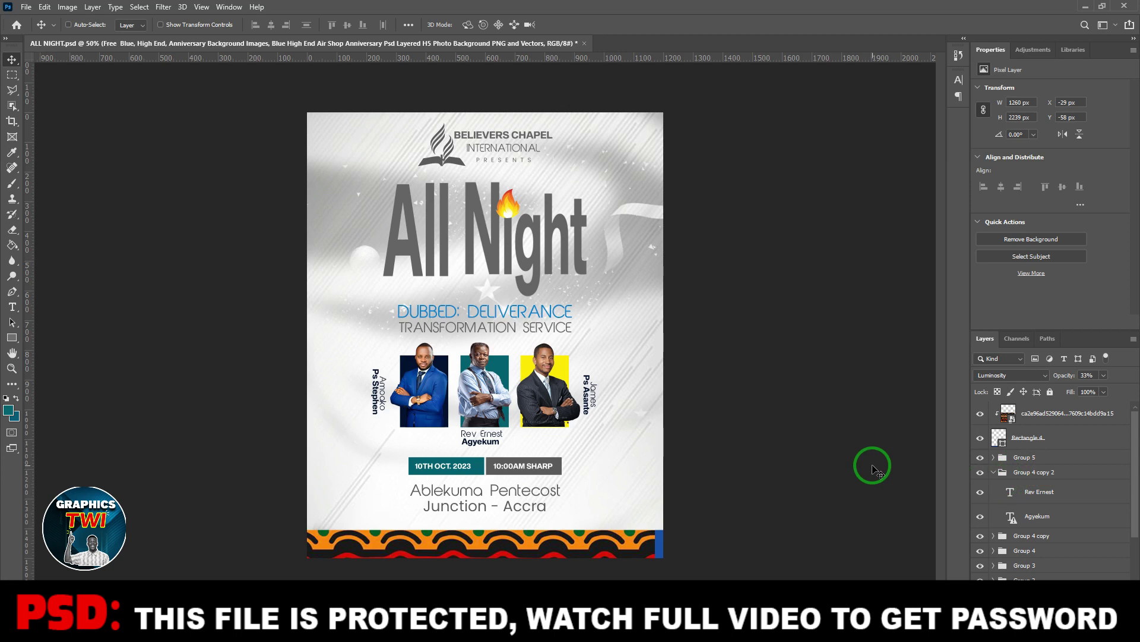
Select Group 5, toggle the date and time boxes, and show the middle speaker's caption
click(989, 457)
click(981, 458)
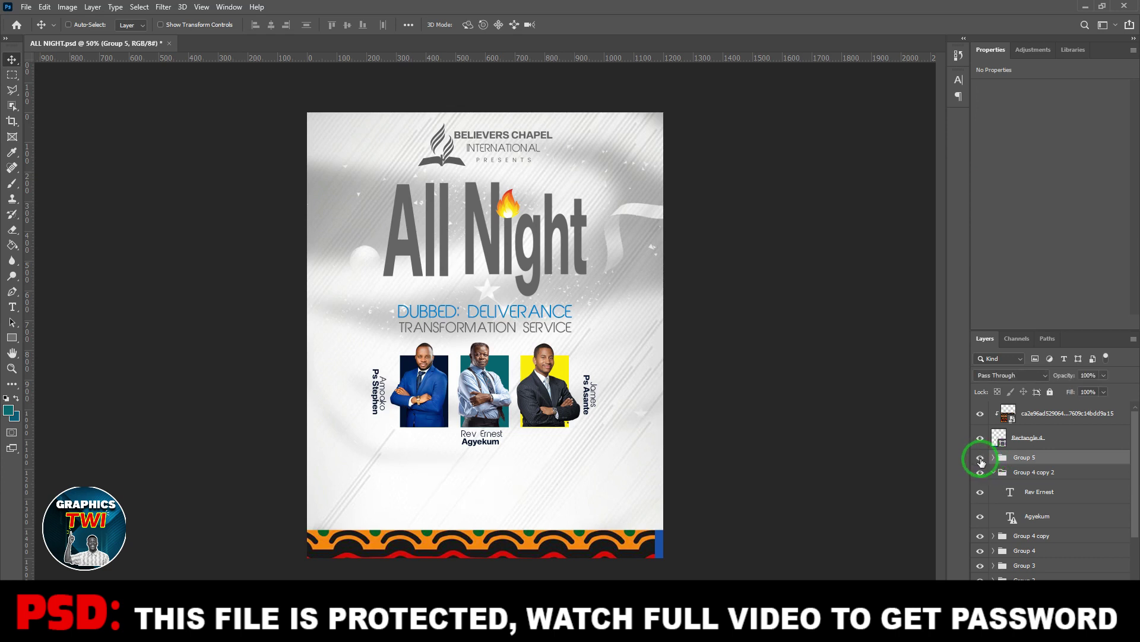
click(980, 458)
click(980, 473)
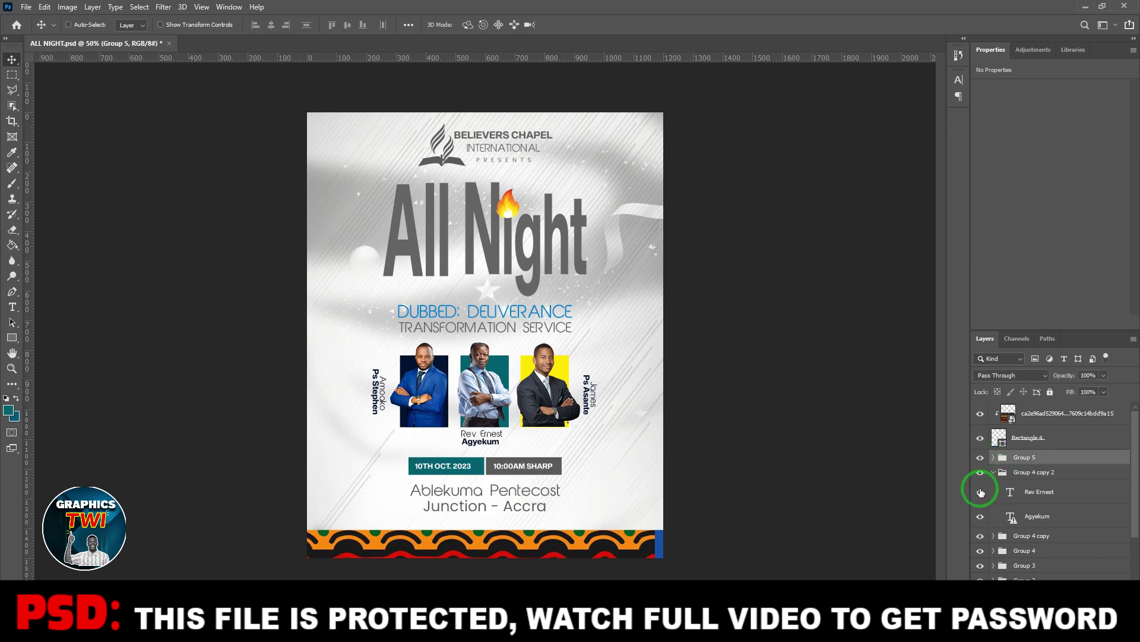
click(981, 492)
scroll(981, 499, down, 3)
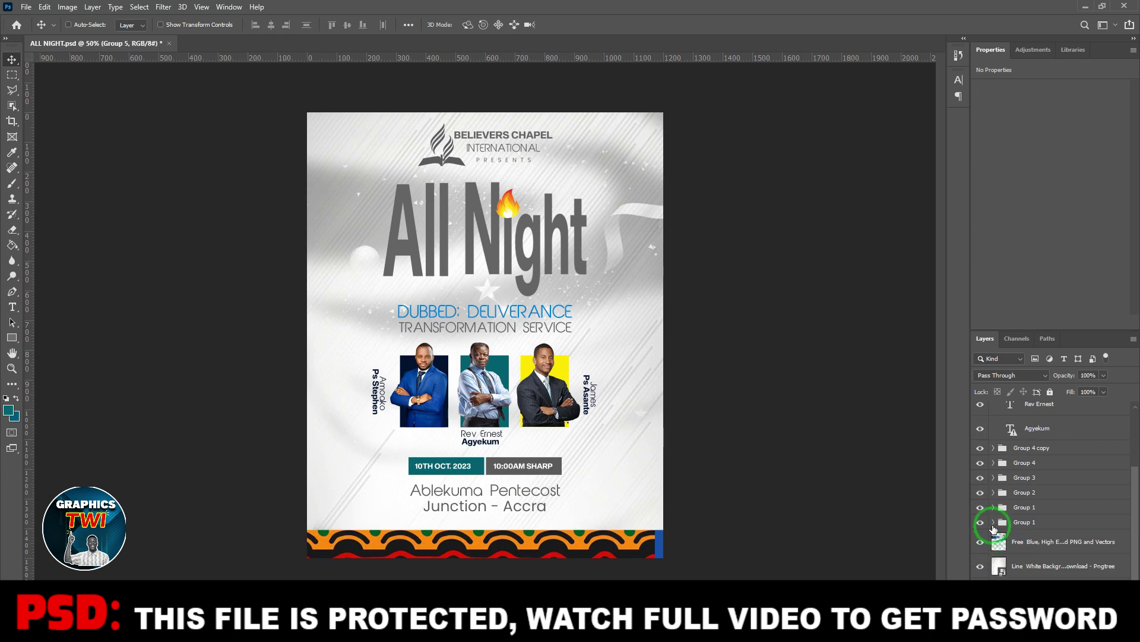
Hide and reshow the church logo and All Night title, then close ALL NIGHT.psd
click(981, 522)
click(980, 522)
click(981, 508)
click(981, 508)
click(980, 508)
click(980, 507)
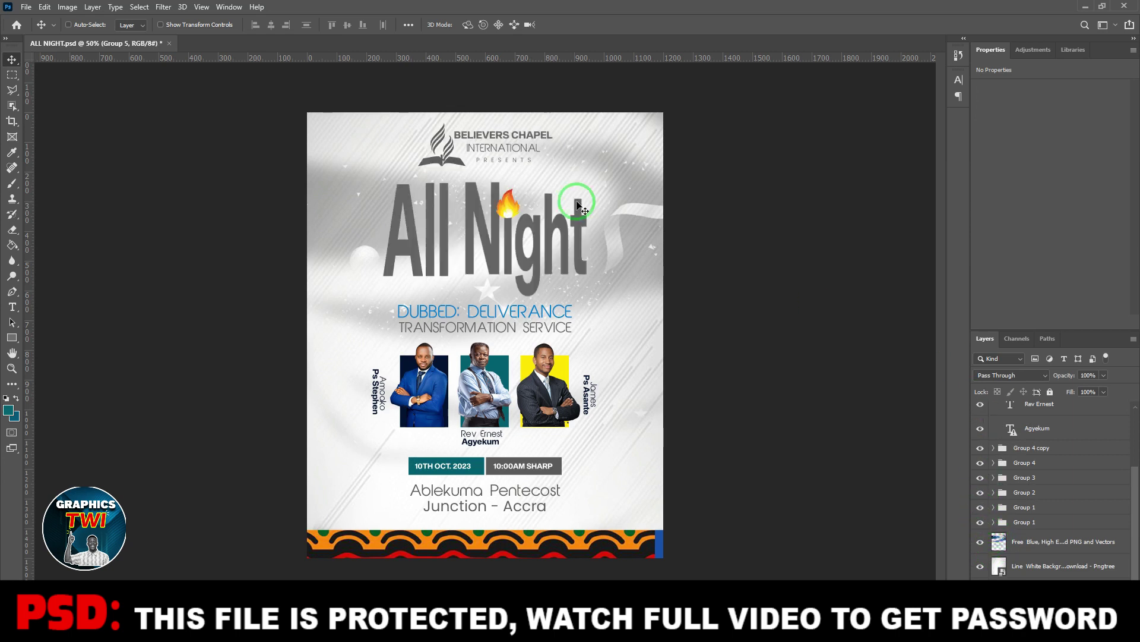
click(169, 44)
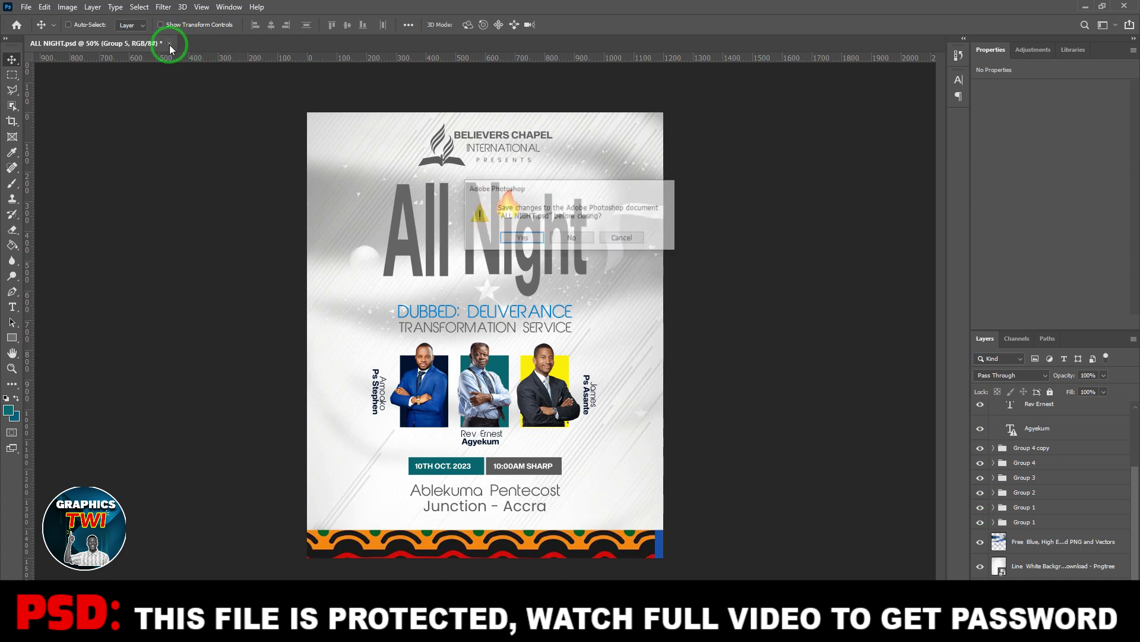
Discard ALL NIGHT changes and open BREAKING CHAINS ENGLISH.psd from the flyer folder
click(576, 241)
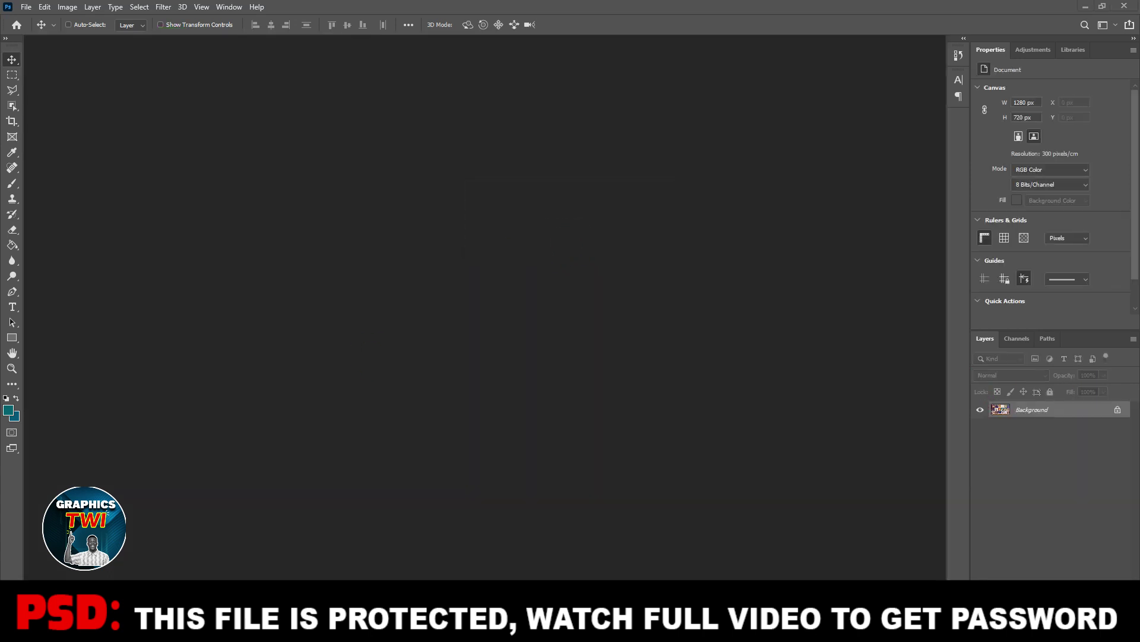
mouse_move(113, 628)
click(179, 543)
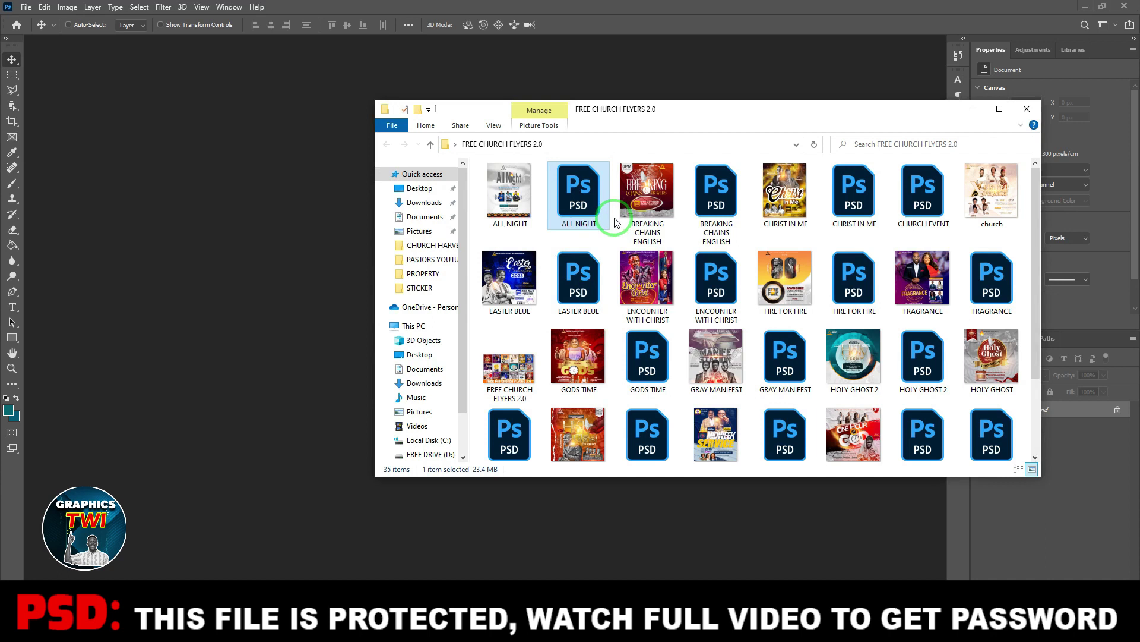
double_click(700, 197)
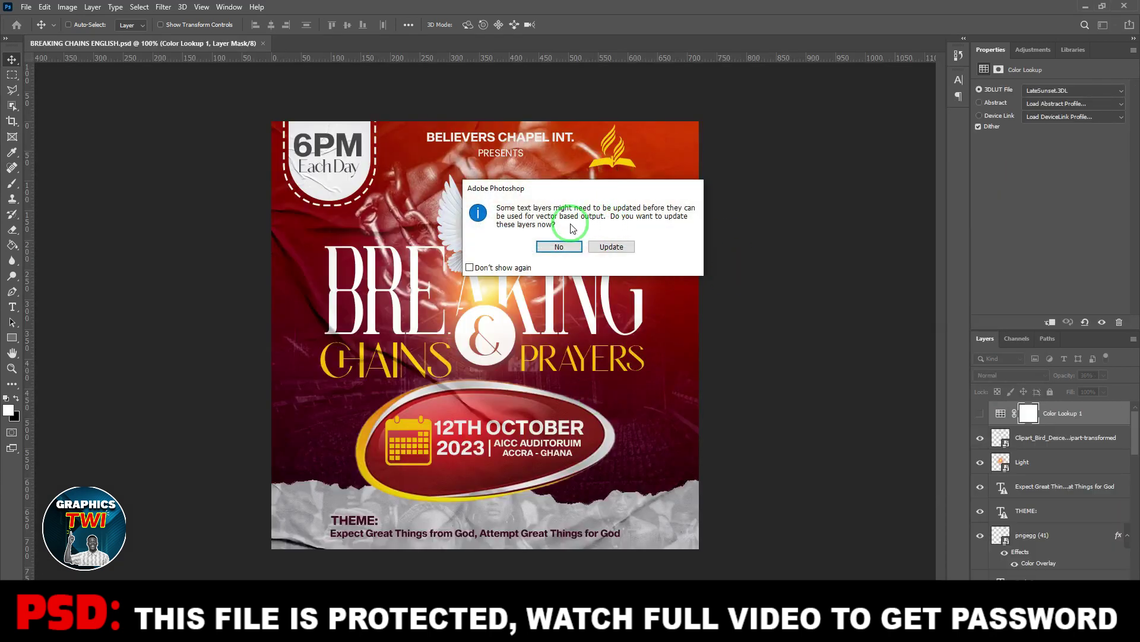
Skip the text-layer update, then type SASASAFAAE over the BREAKING headline and cancel
click(547, 249)
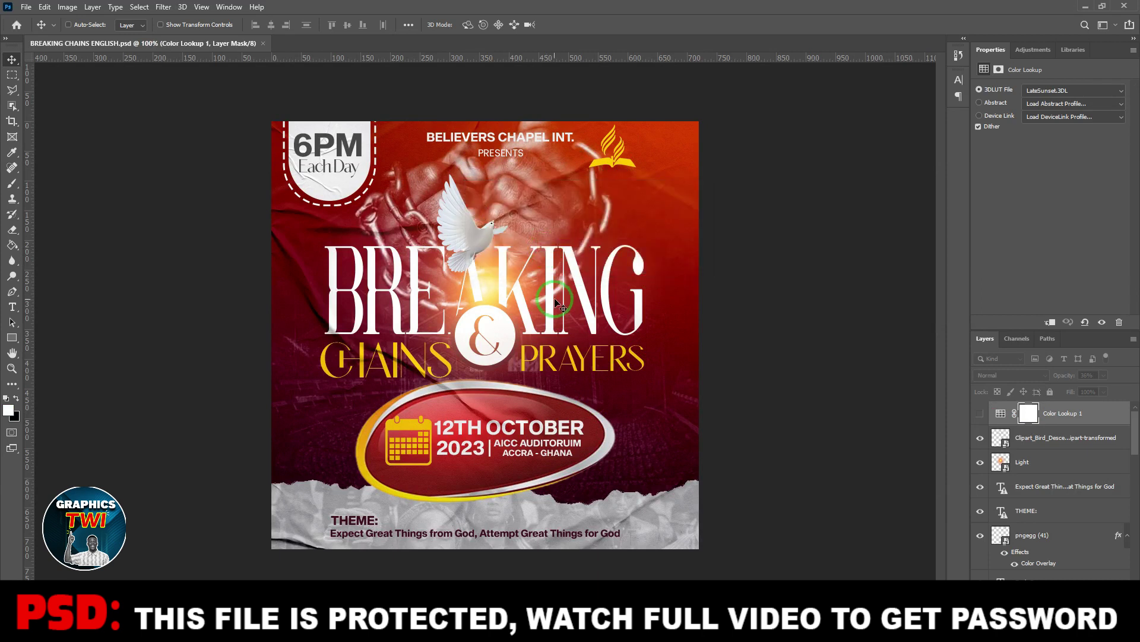
scroll(1082, 538, down, 3)
scroll(1078, 539, down, 3)
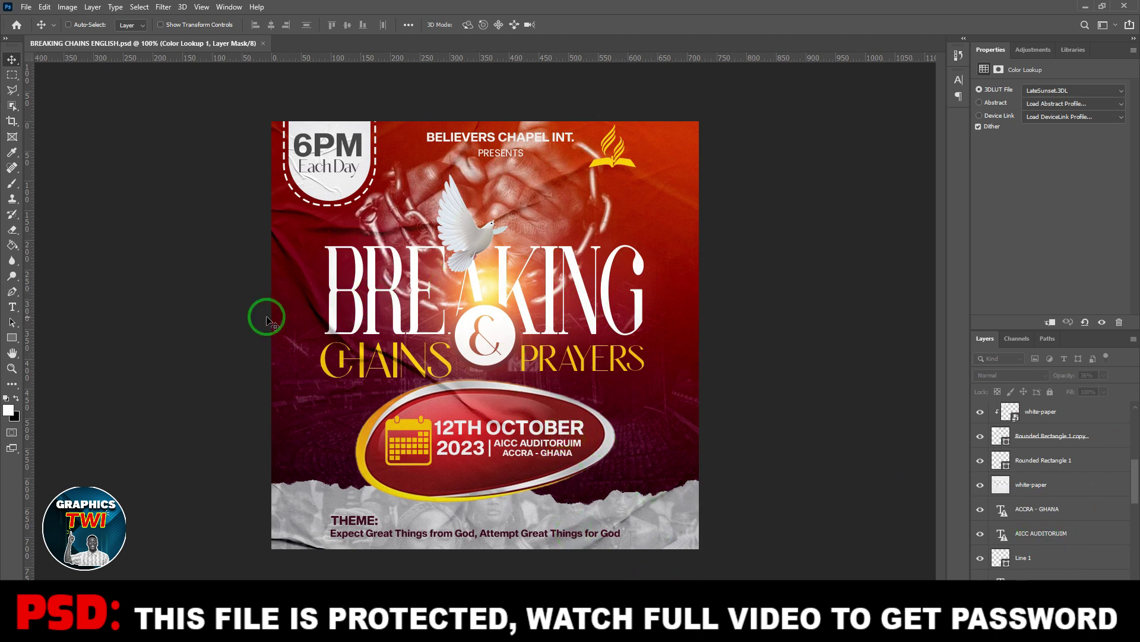
click(12, 306)
drag(333, 276, 672, 267)
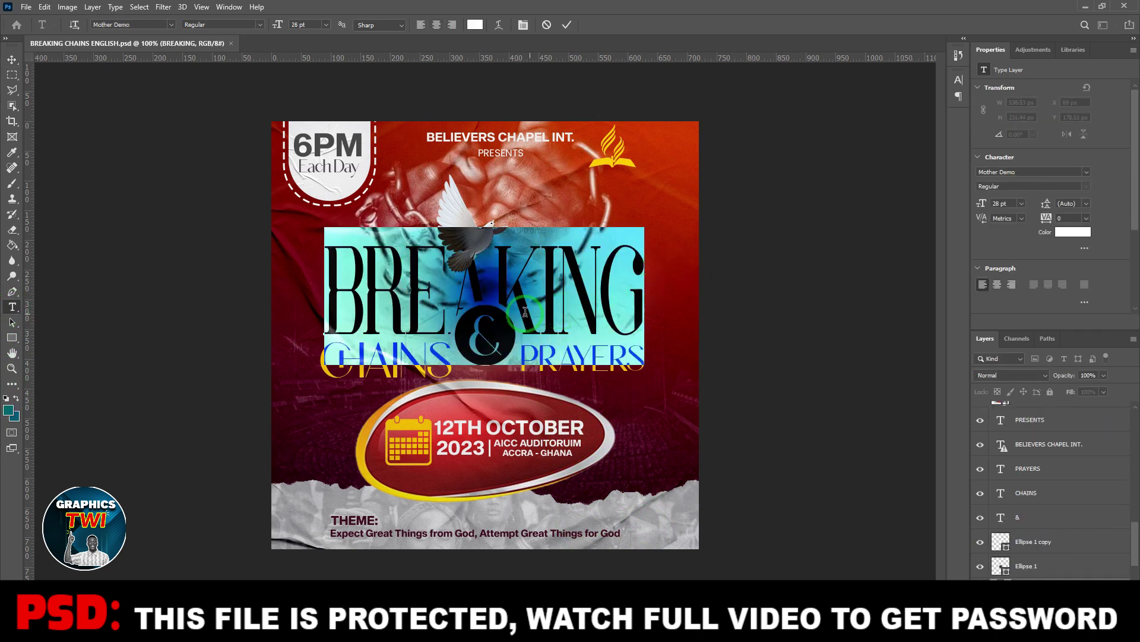
text(SASA)
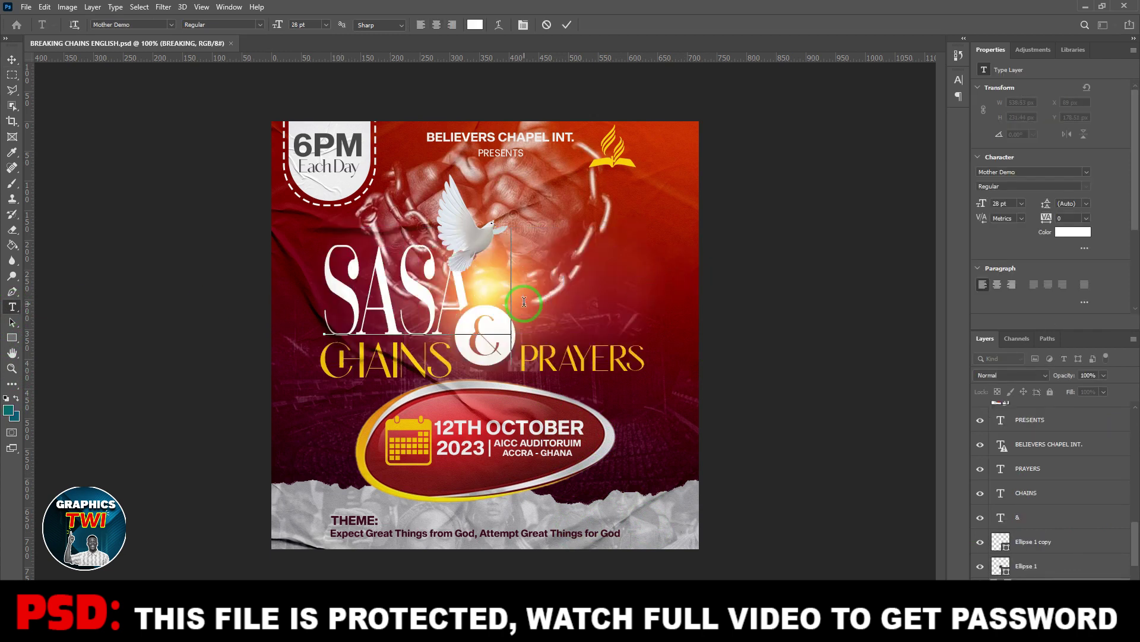
text(SAFAAE)
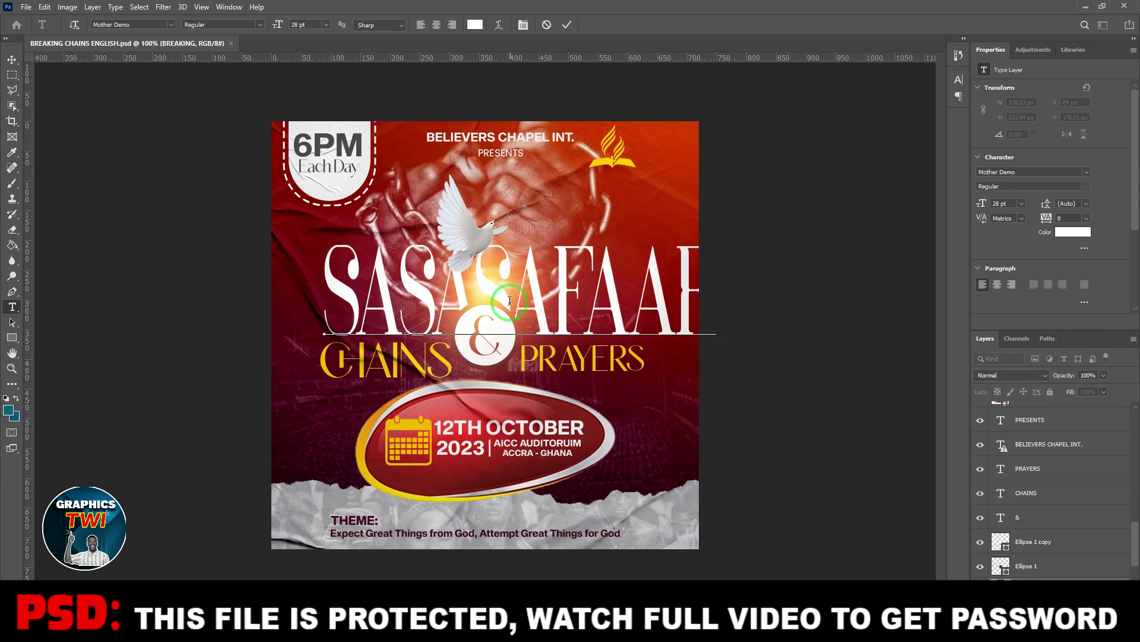
click(546, 24)
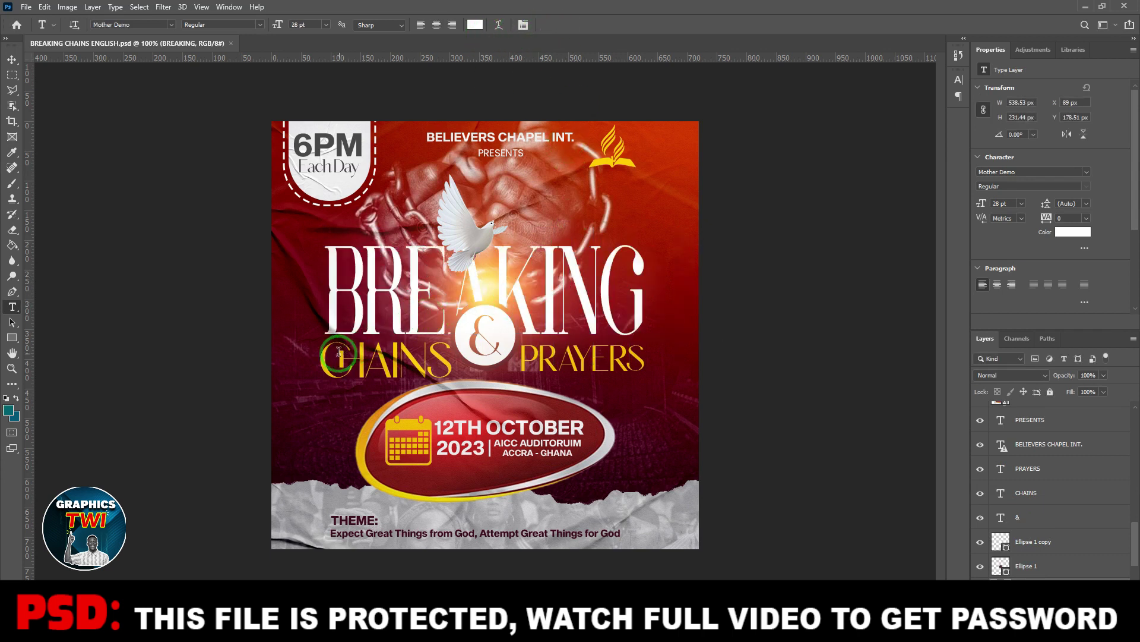
Cancel another BREAKING edit, then type RTTRRR into CHAINS and cancel, keeping both words
double_click(328, 357)
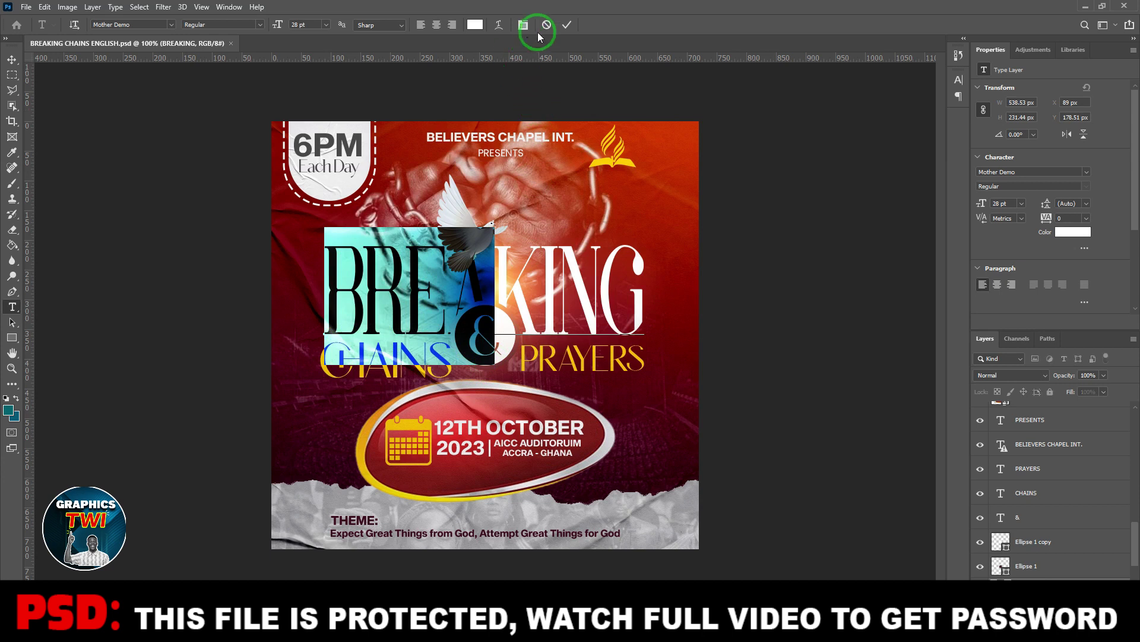
click(547, 25)
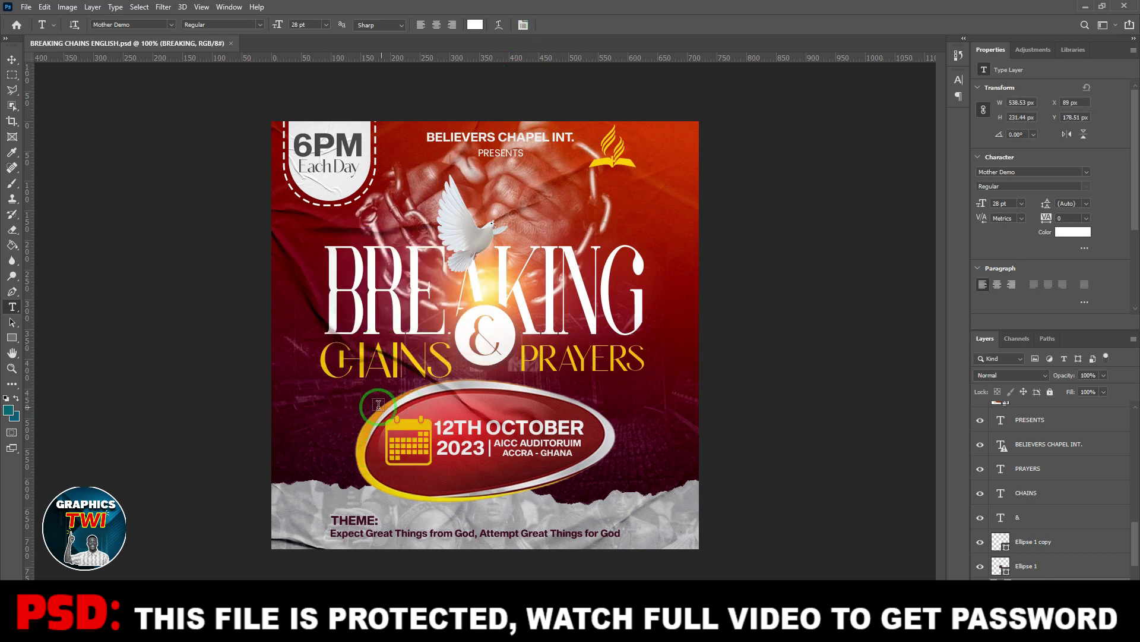
double_click(325, 369)
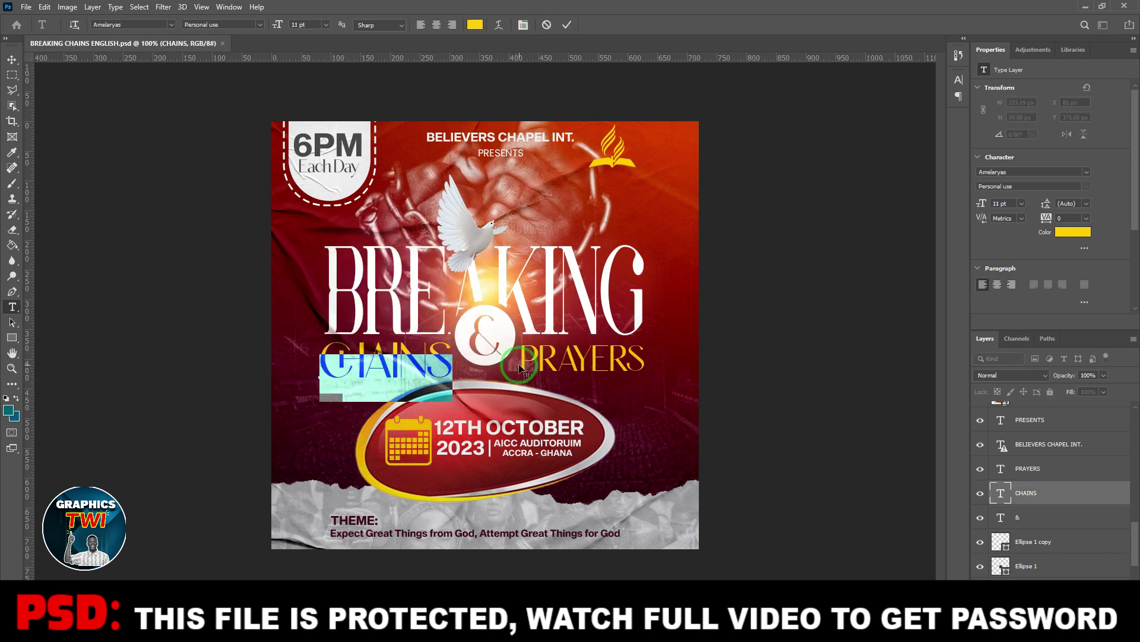
text(RTTRRR)
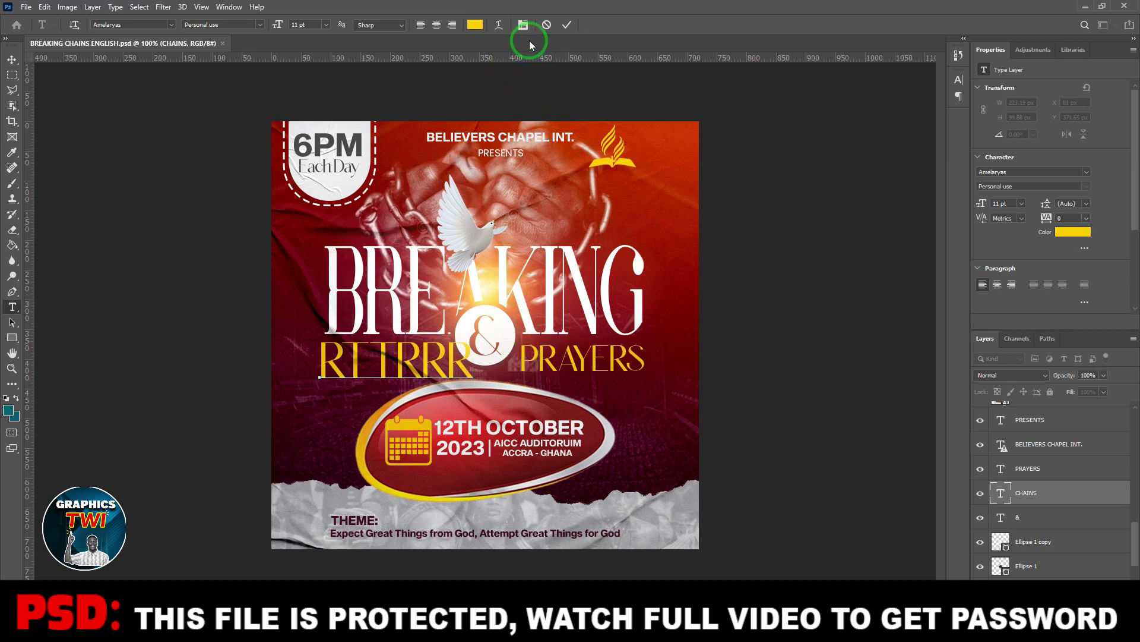
click(546, 25)
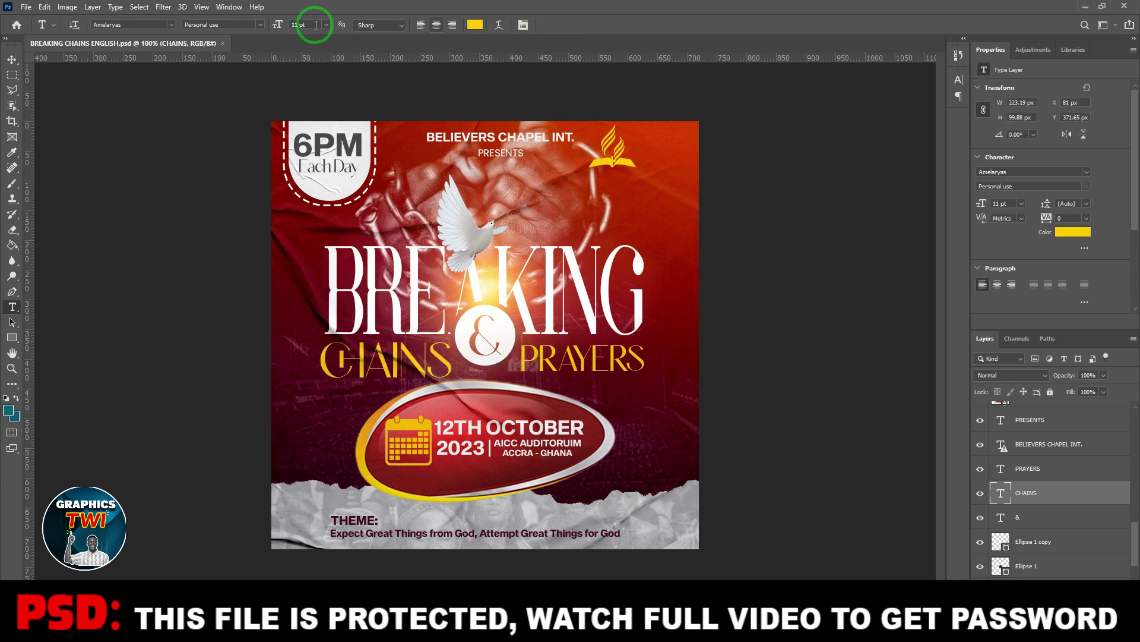
Close the Breaking Chains flyer and drag CHRIST IN ME.psd into Photoshop
click(222, 44)
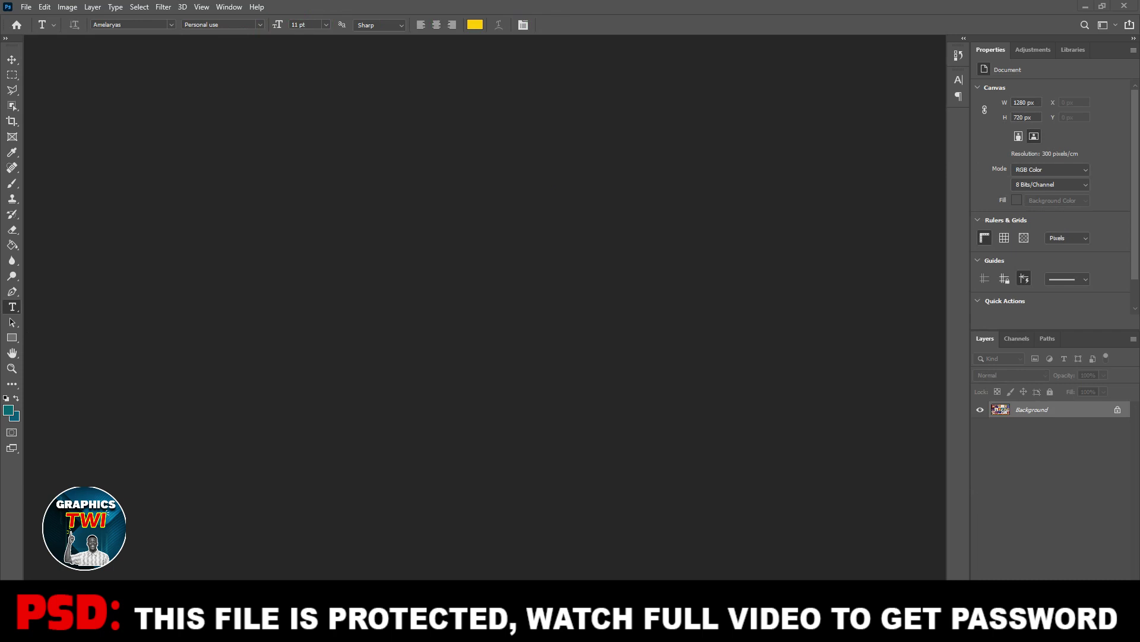
click(178, 552)
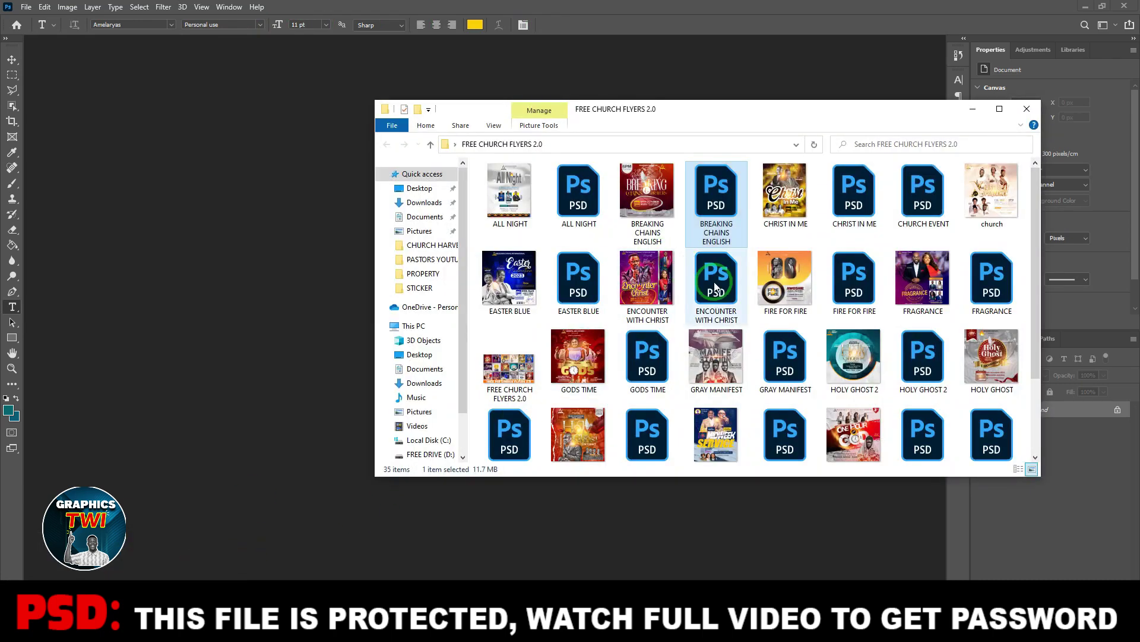
drag(853, 190, 419, 562)
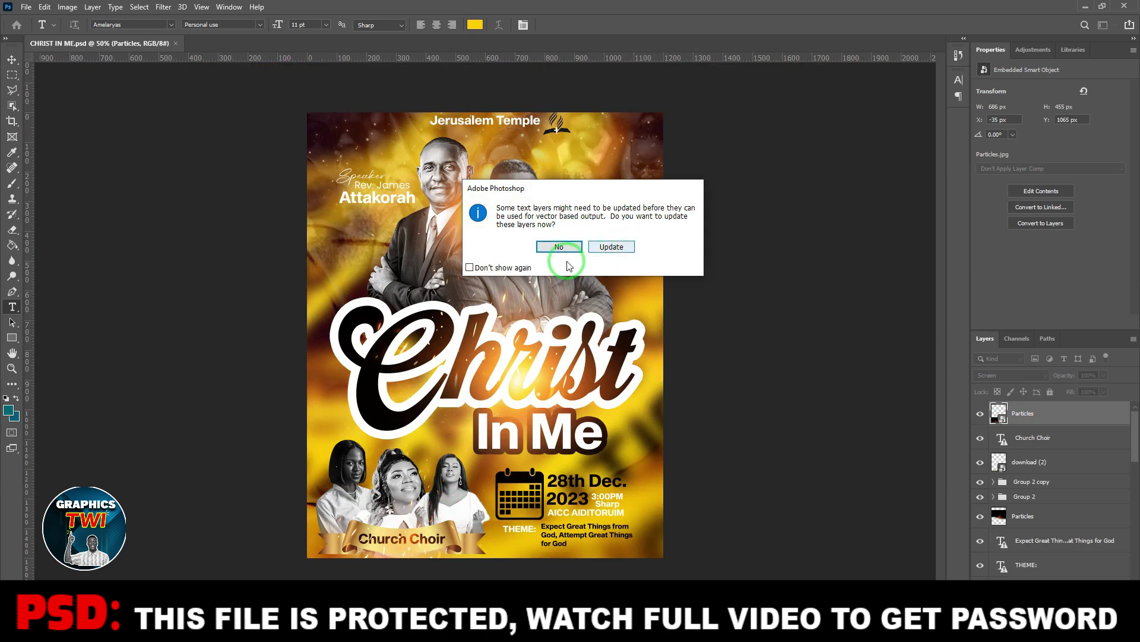
Decline the text-layer update, then type DAJ into the Christ headline and cancel
click(559, 247)
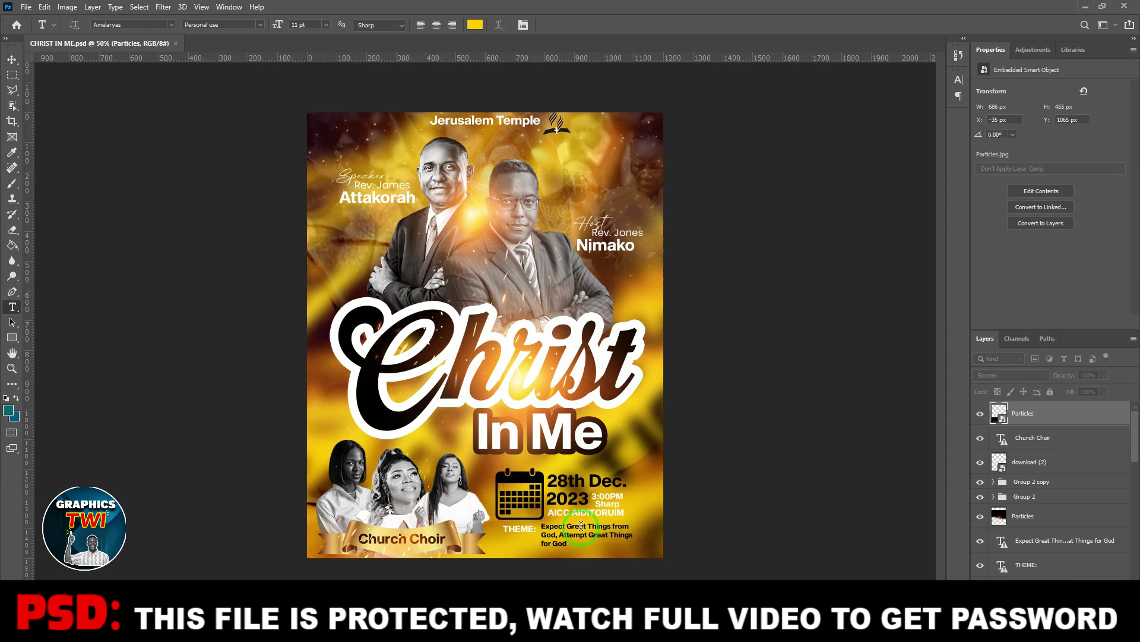
click(371, 379)
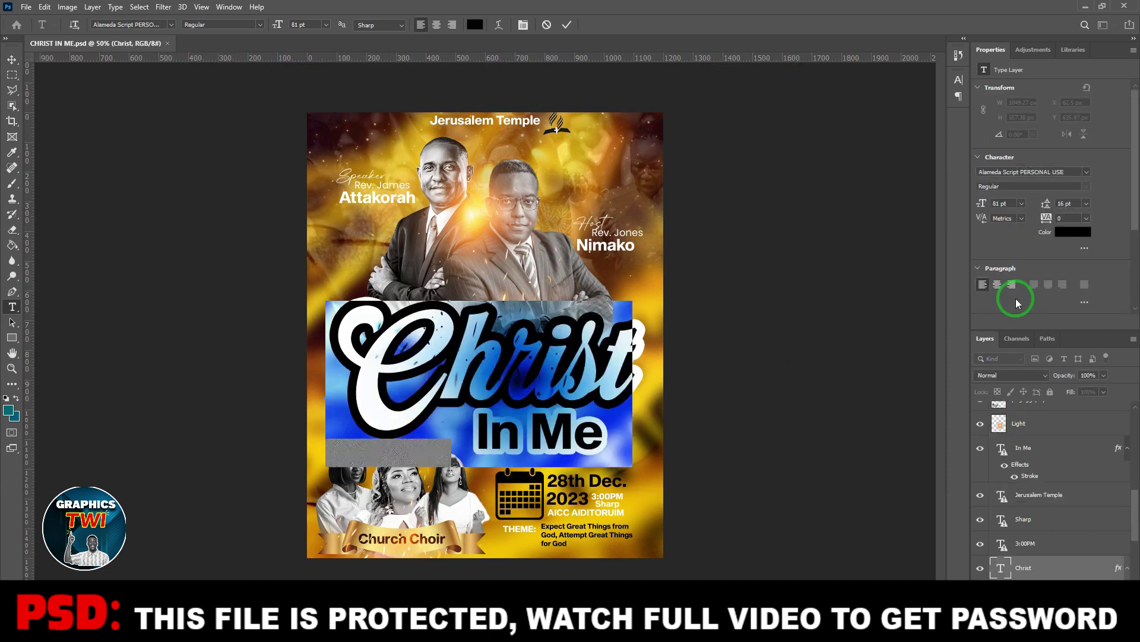
text(DA)
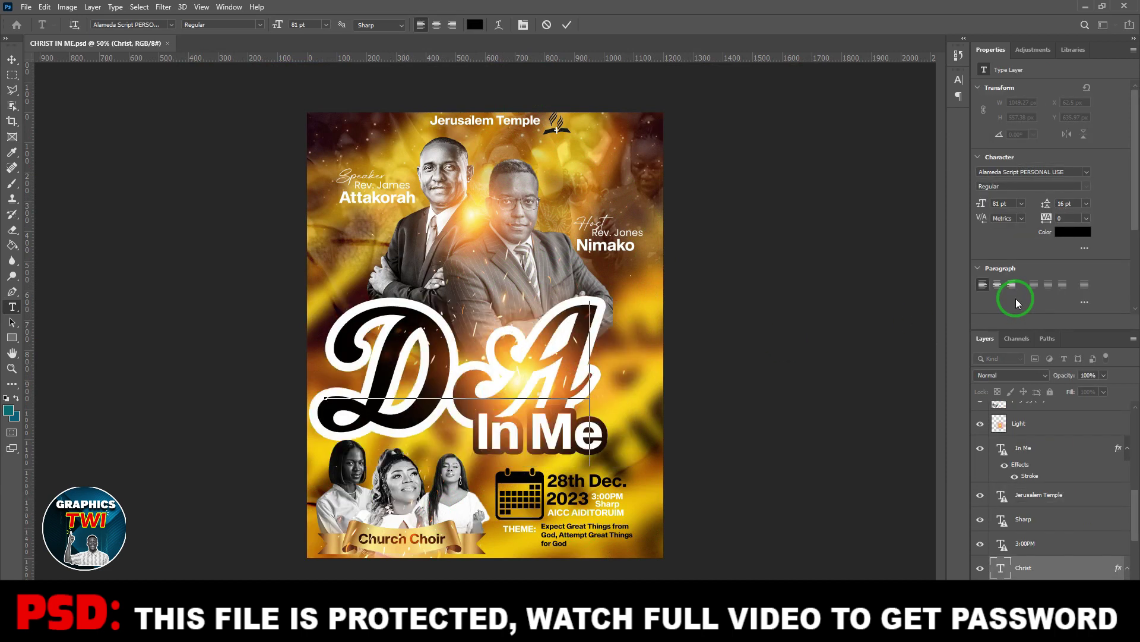
text(J)
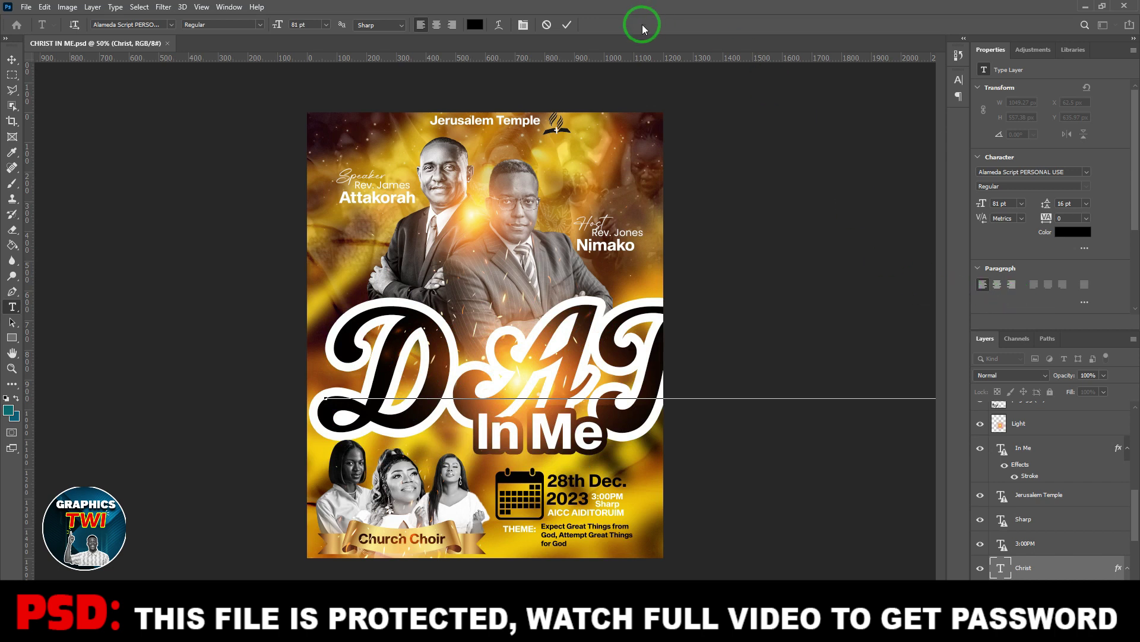
click(550, 25)
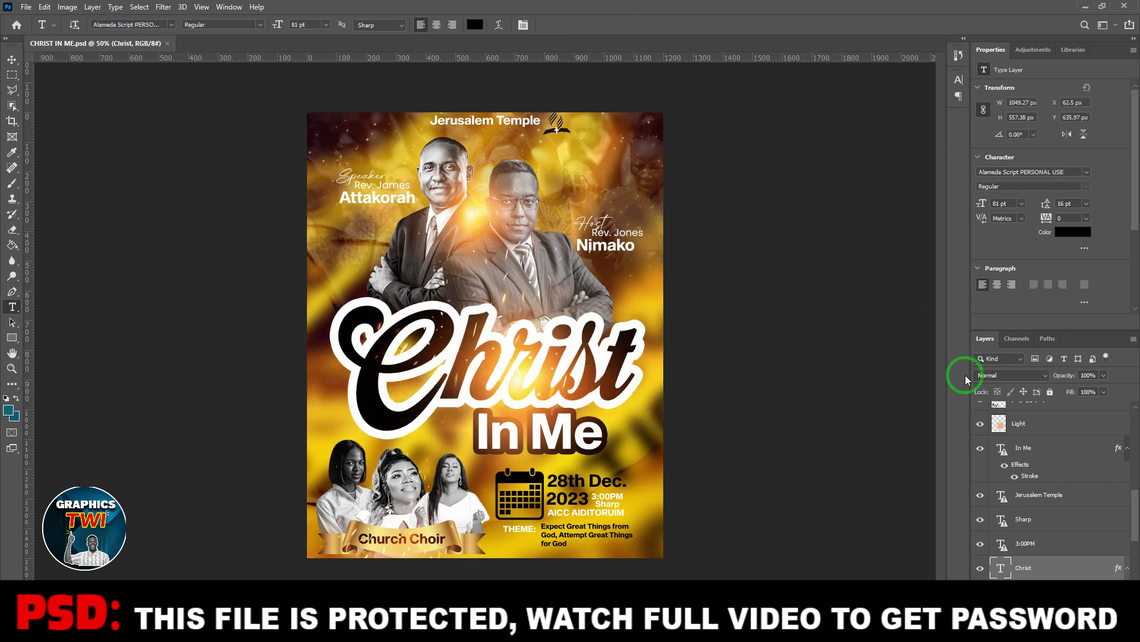
Hide and reshow the yellow wallpaper, glowing light background and Group 1 layers
scroll(1013, 523, down, 5)
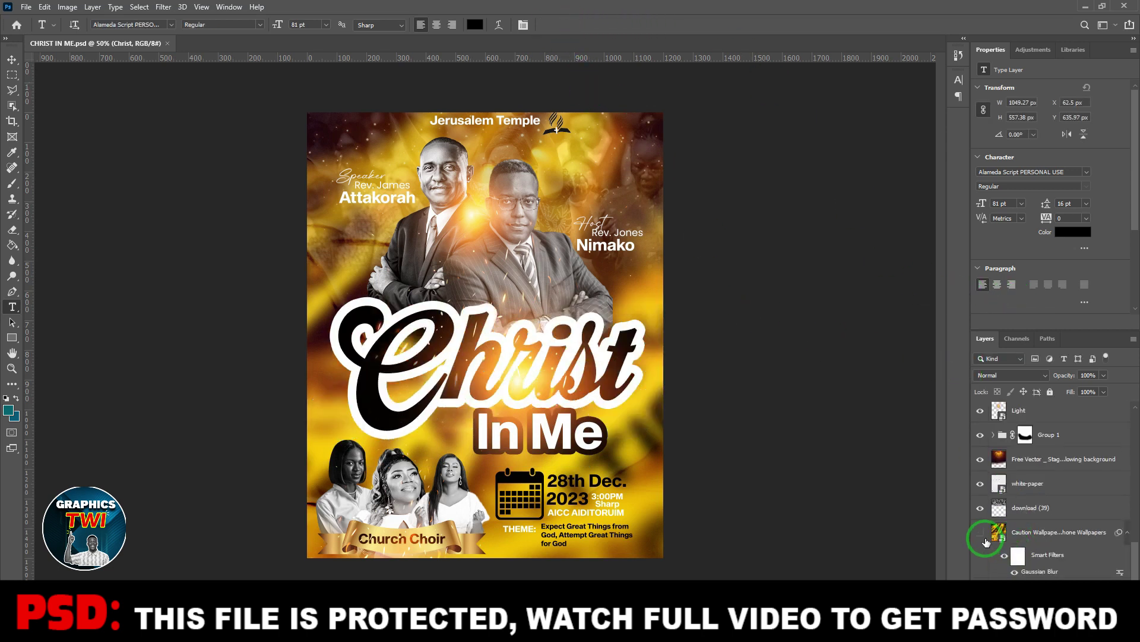
click(985, 540)
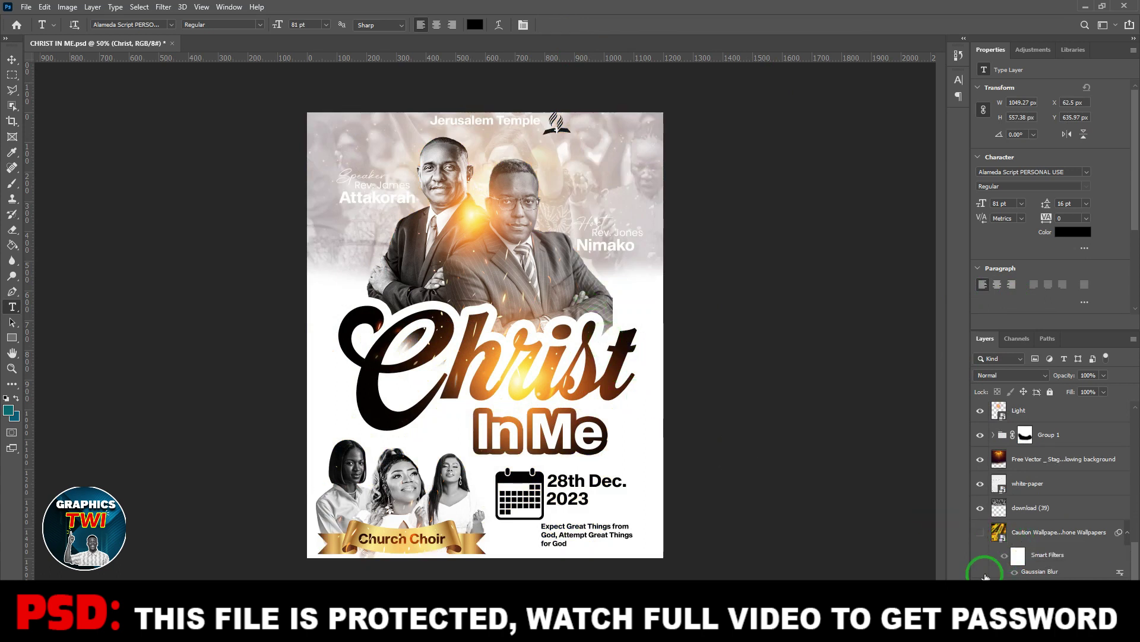
click(980, 533)
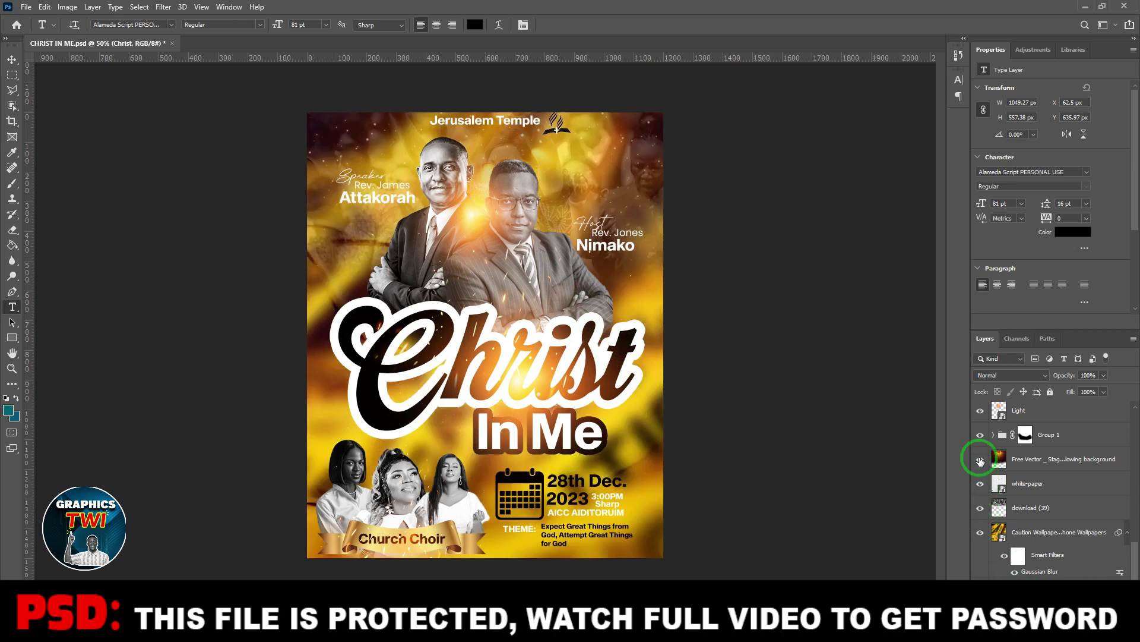
click(979, 456)
click(979, 456)
click(981, 435)
click(981, 434)
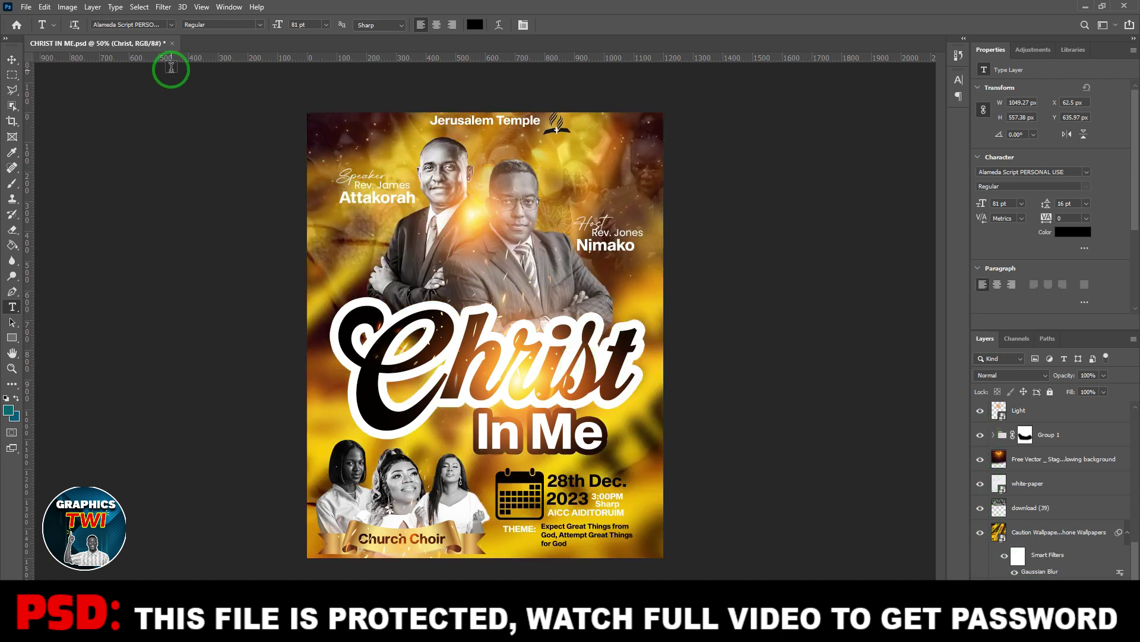
Close Christ In Me without saving and open CHURCH EVENT.psd, skipping the text update
click(172, 44)
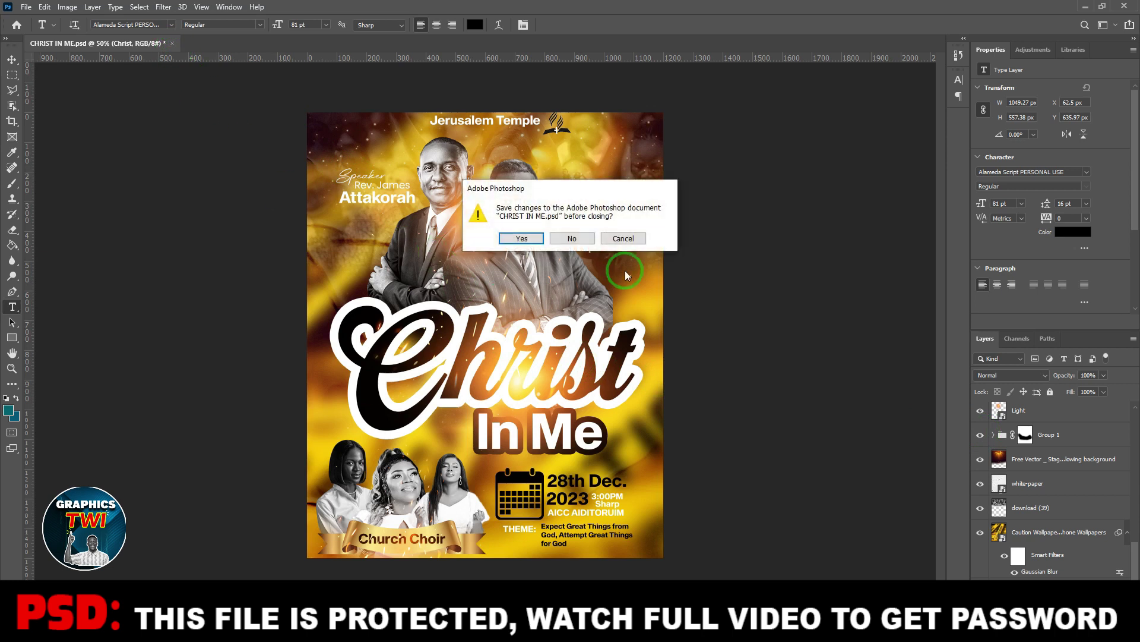
click(583, 238)
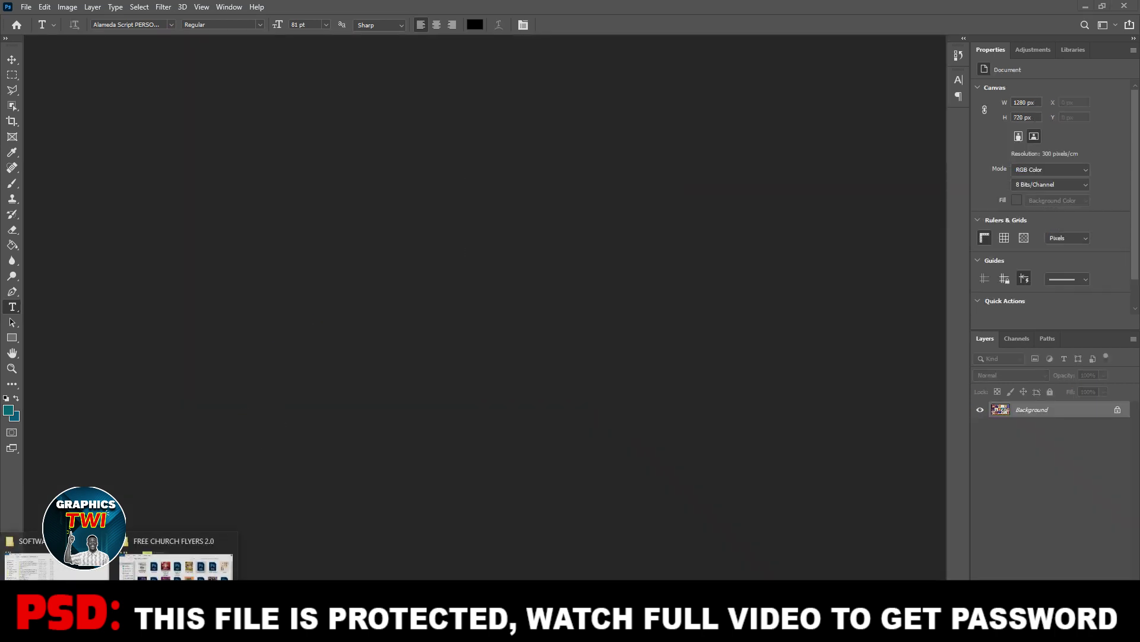
click(177, 577)
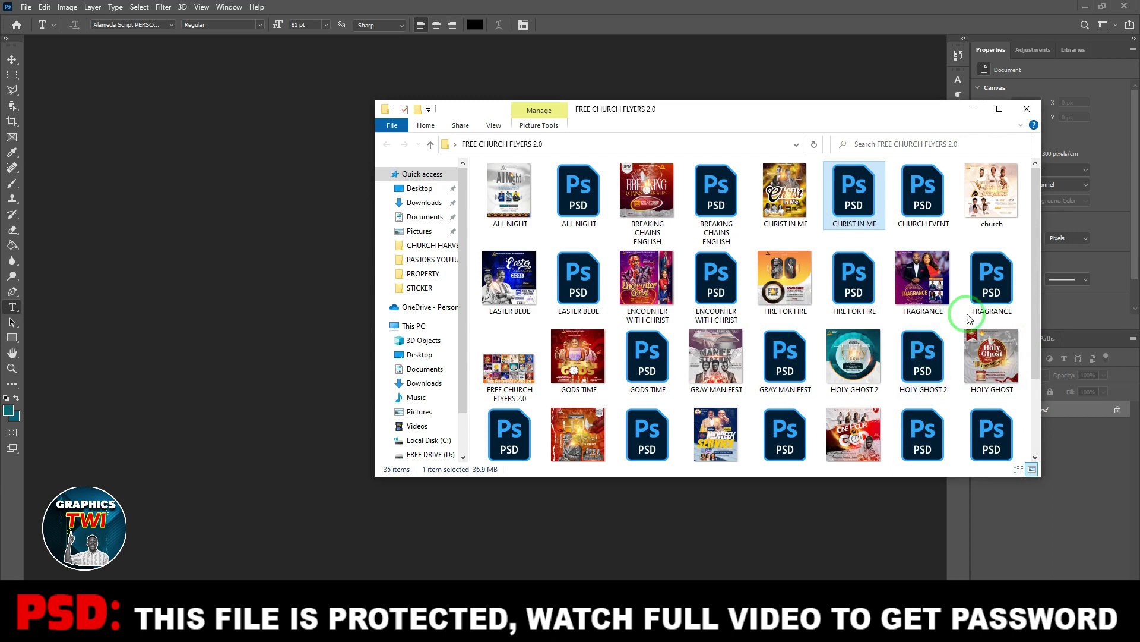
scroll(1030, 304, down, 2)
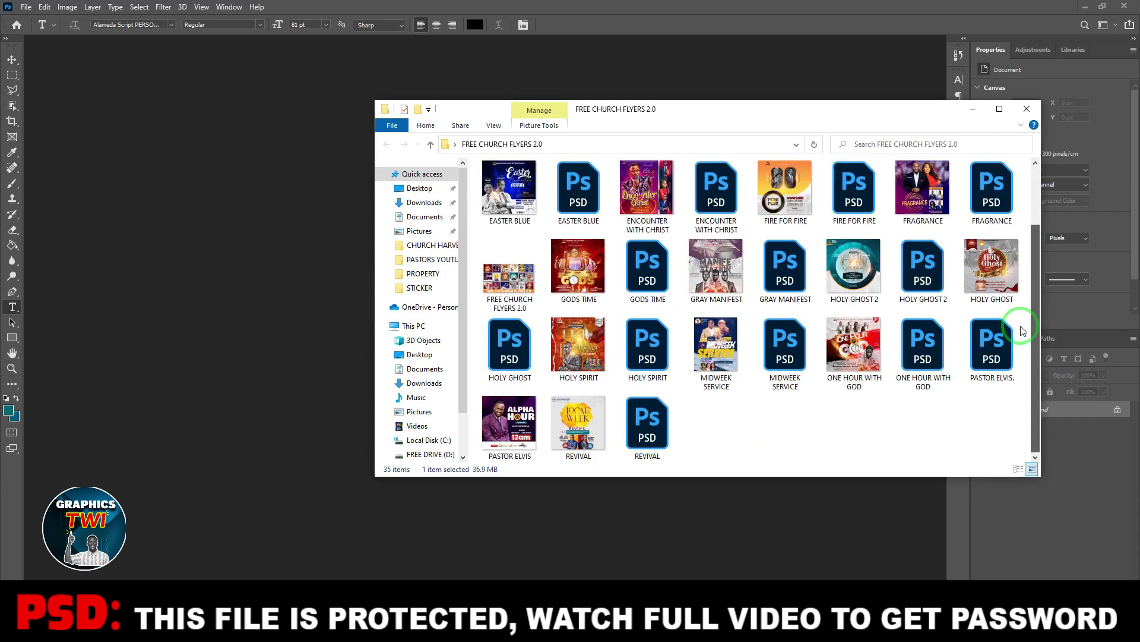
scroll(1009, 357, up, 2)
drag(927, 204, 279, 410)
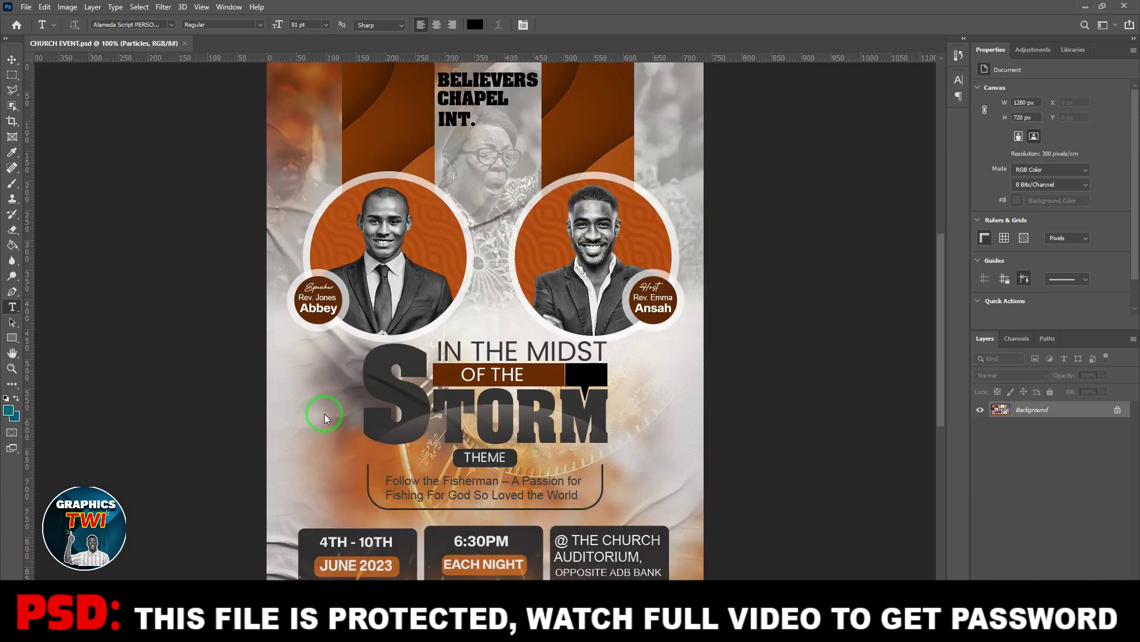
click(557, 246)
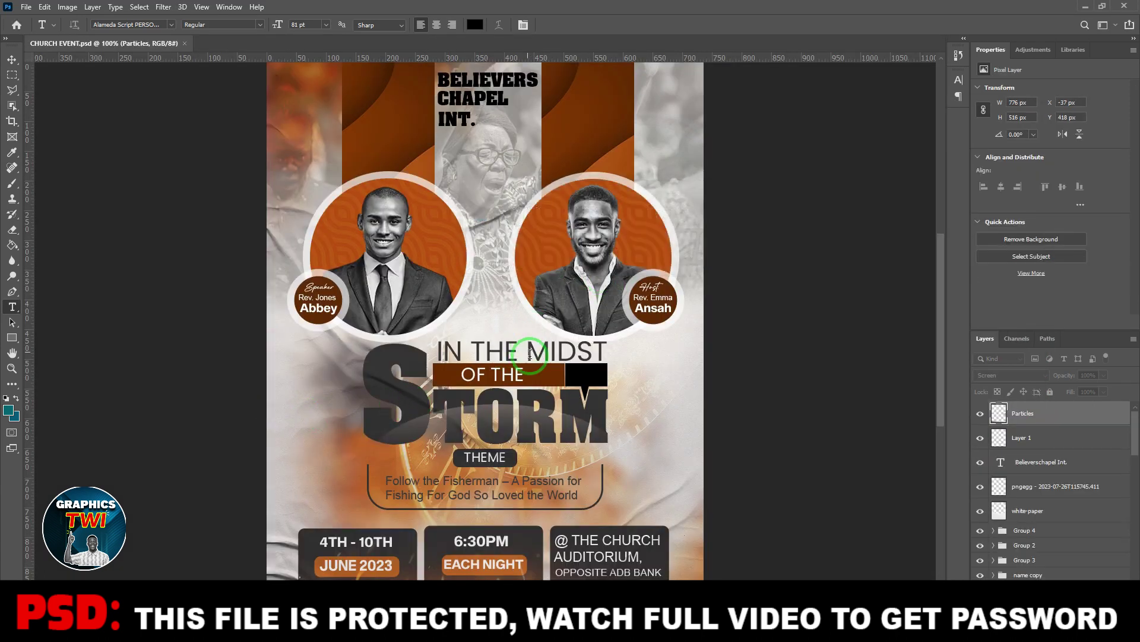